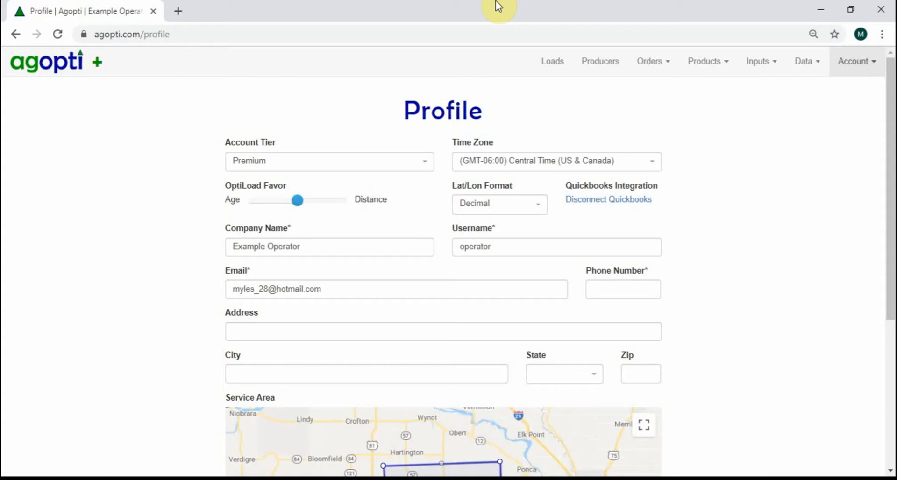
- Review the account profile settings, from the account tier down to the service area map
click(858, 58)
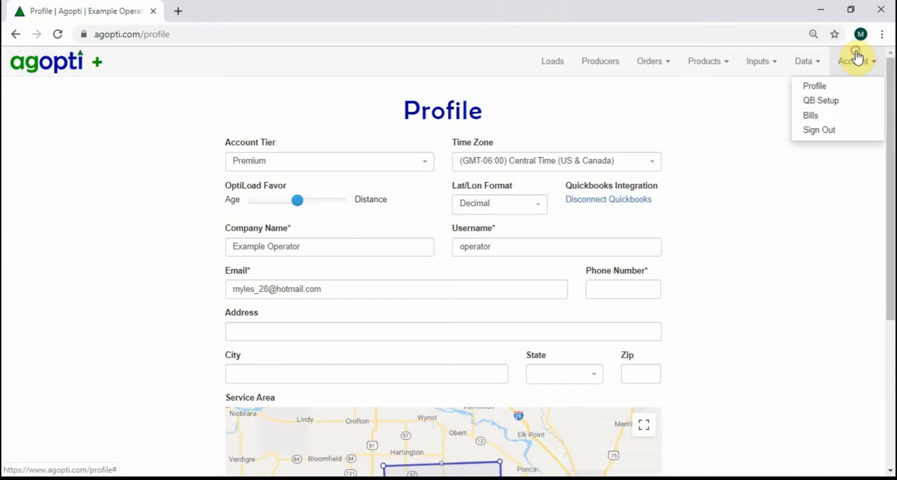
click(813, 164)
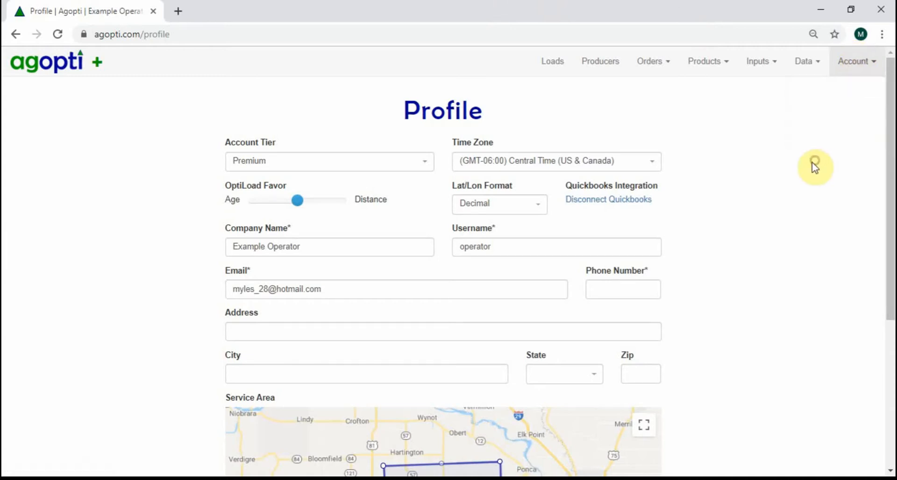
drag(888, 128, 889, 300)
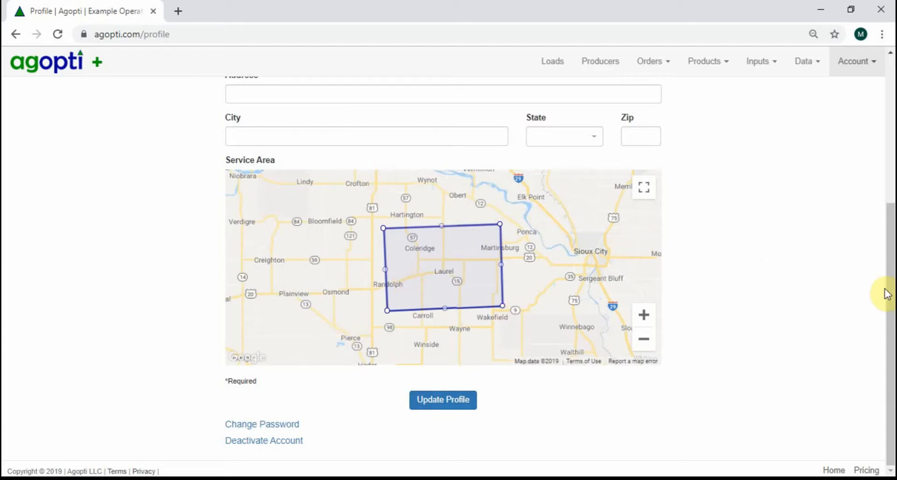
drag(889, 295, 884, 132)
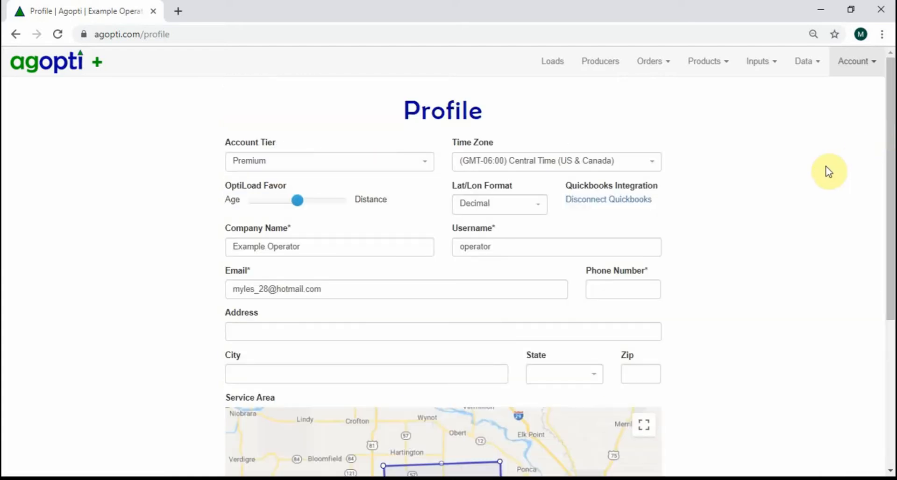
- Open the list of applicators to view their licence and equipment entries
click(768, 70)
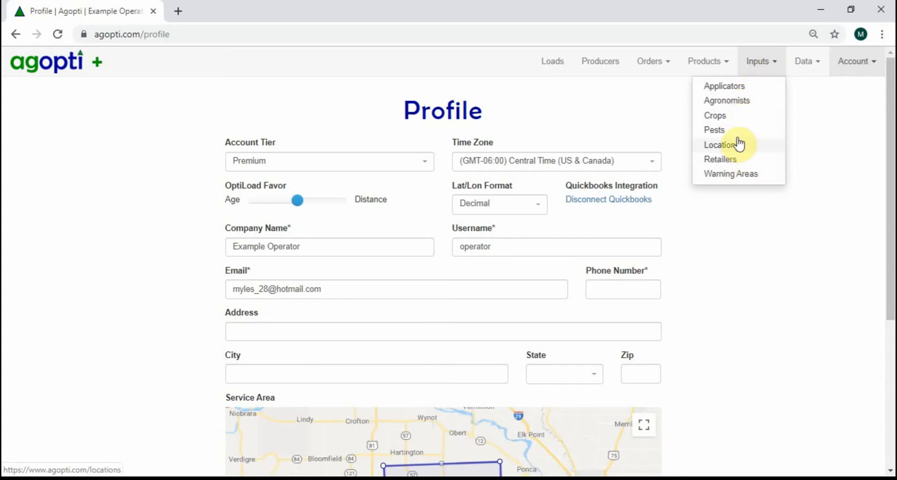
click(746, 89)
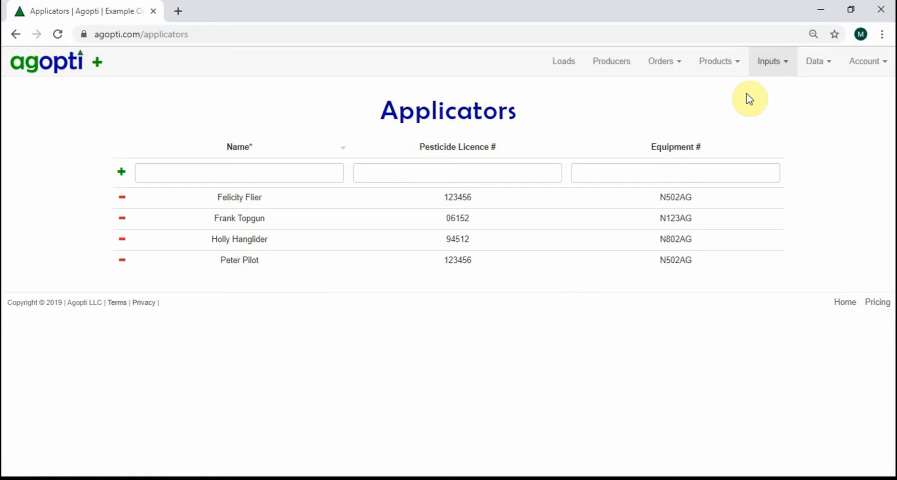
click(769, 62)
click(767, 91)
- Add Cotton as a new crop in the crops list
click(771, 68)
click(748, 121)
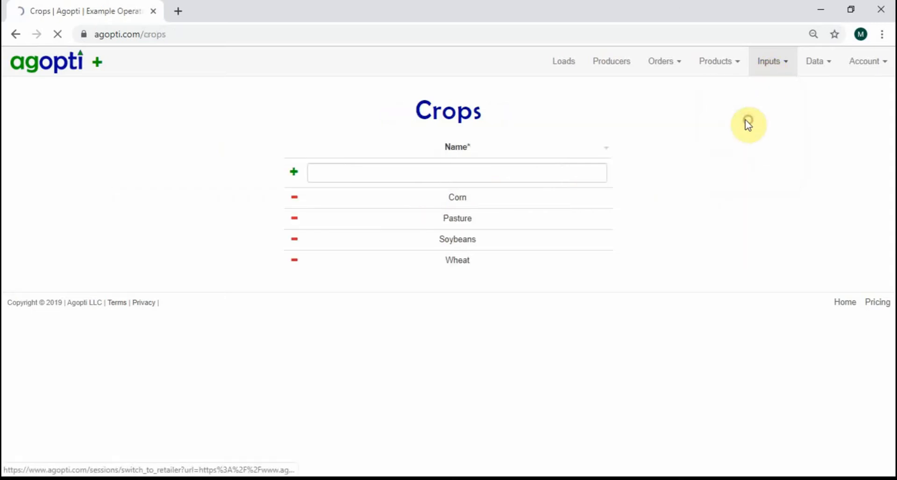
click(408, 173)
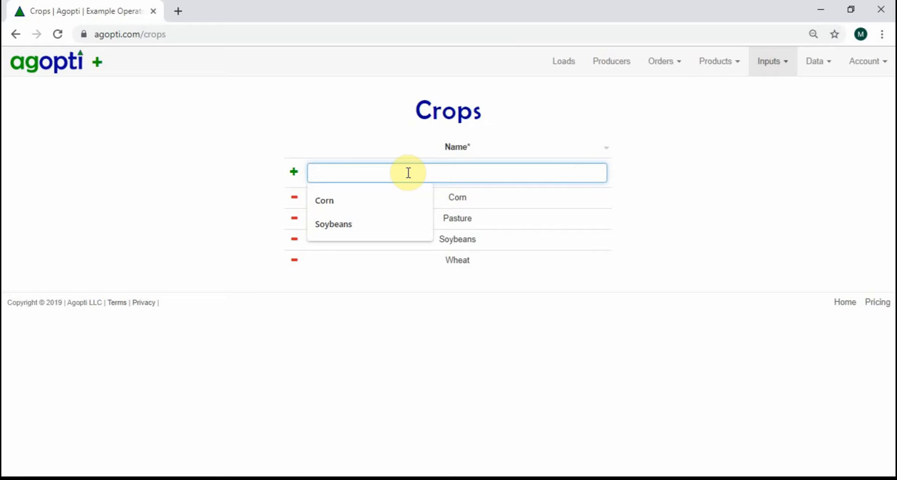
text(Cotton)
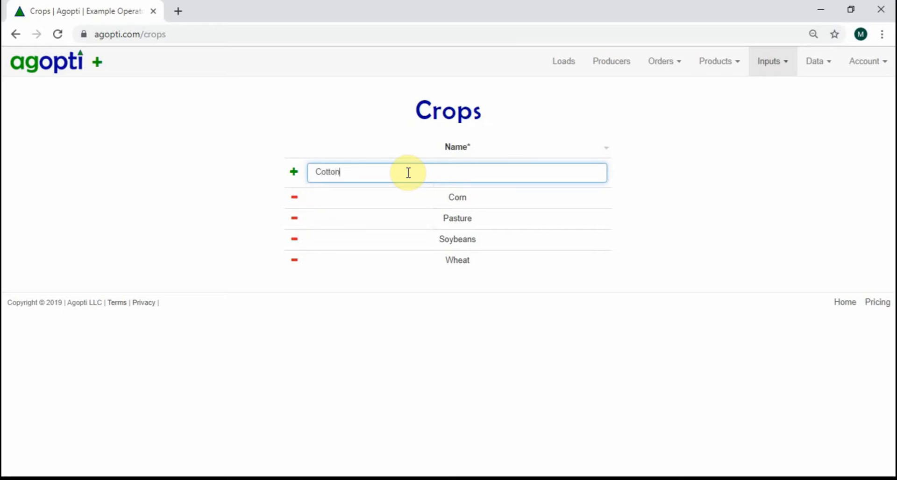
click(294, 175)
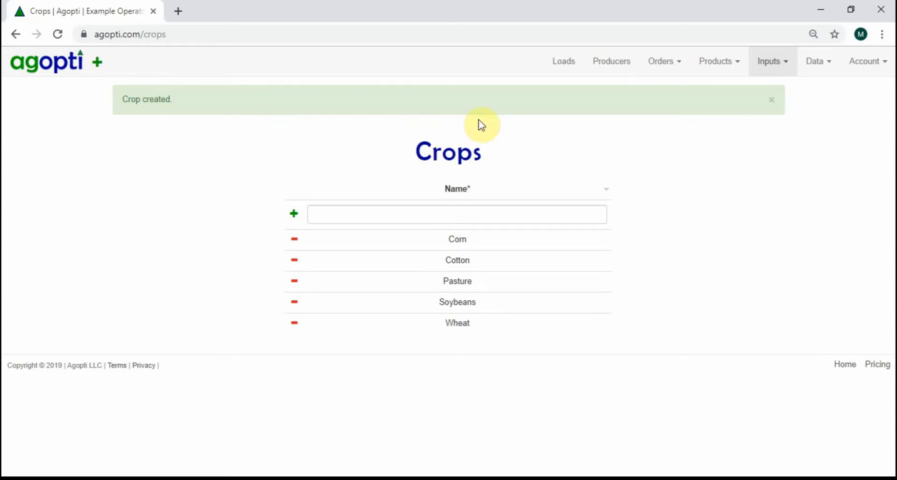
- Look over the remaining input and product categories and view the Operator Products list
click(772, 61)
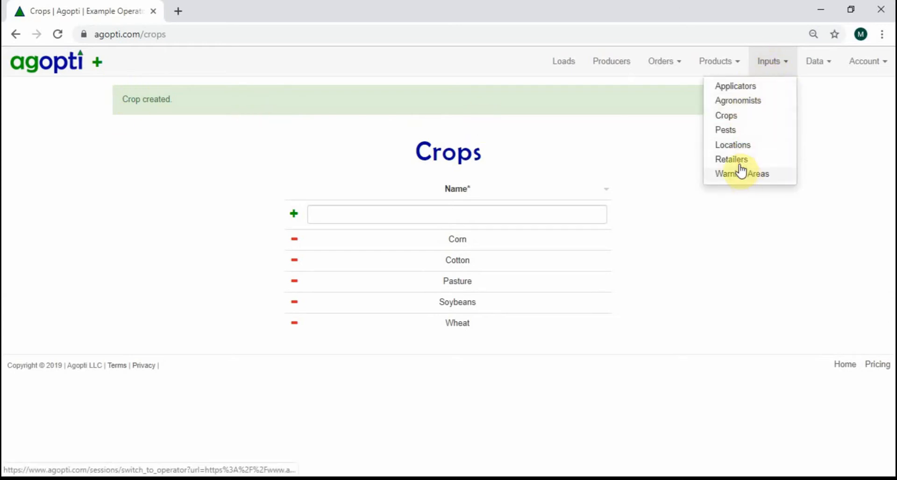
click(719, 62)
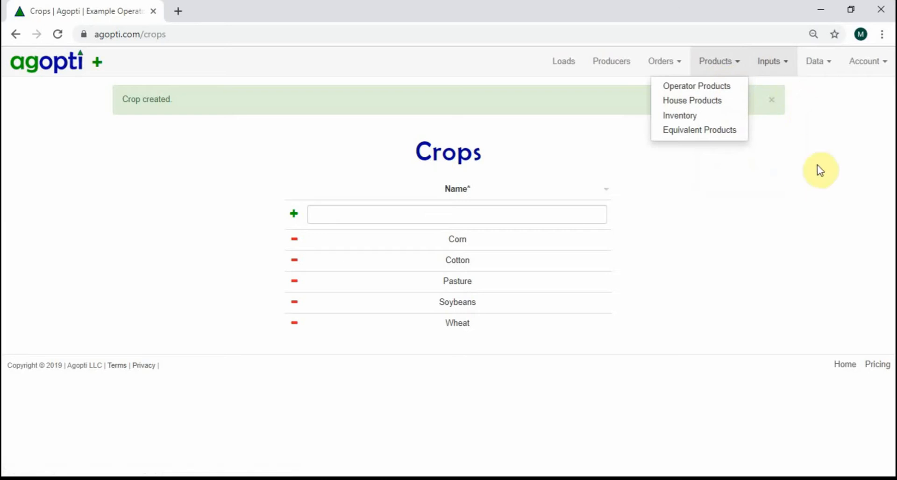
click(797, 127)
click(727, 65)
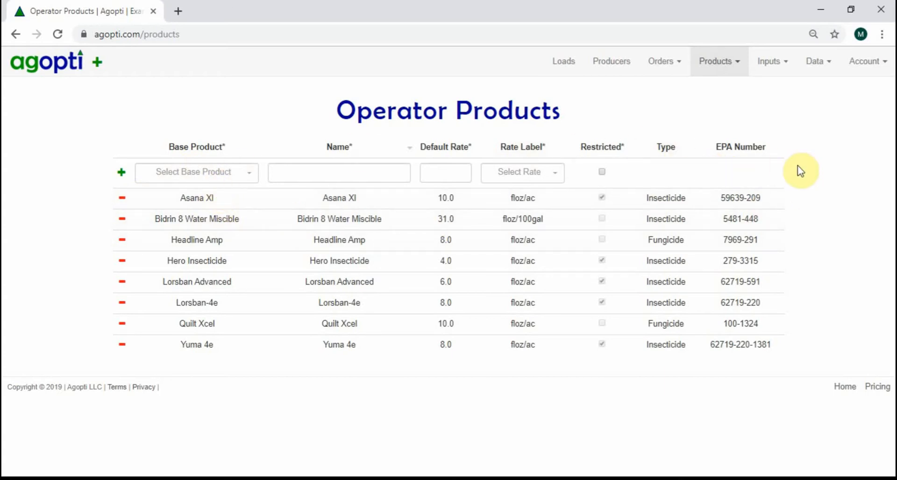
- Open the producer 4 Brother Farms and start adding a new field to it
click(660, 73)
click(611, 72)
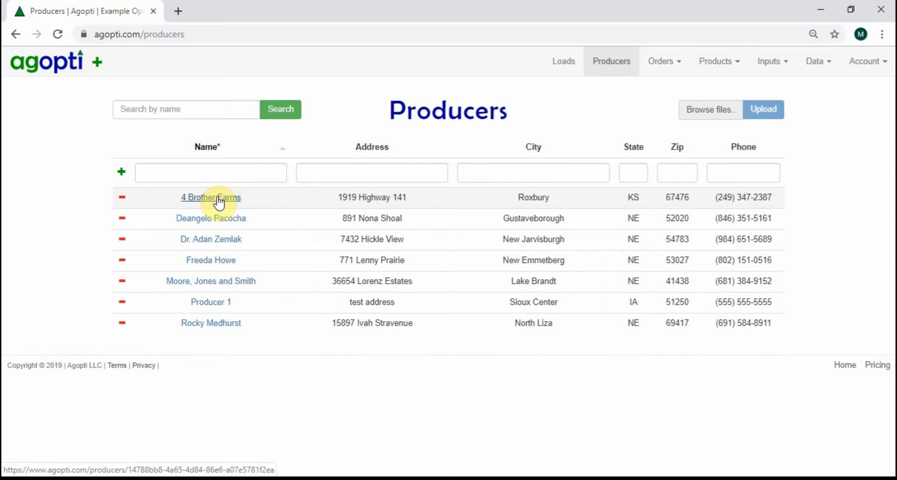
click(218, 198)
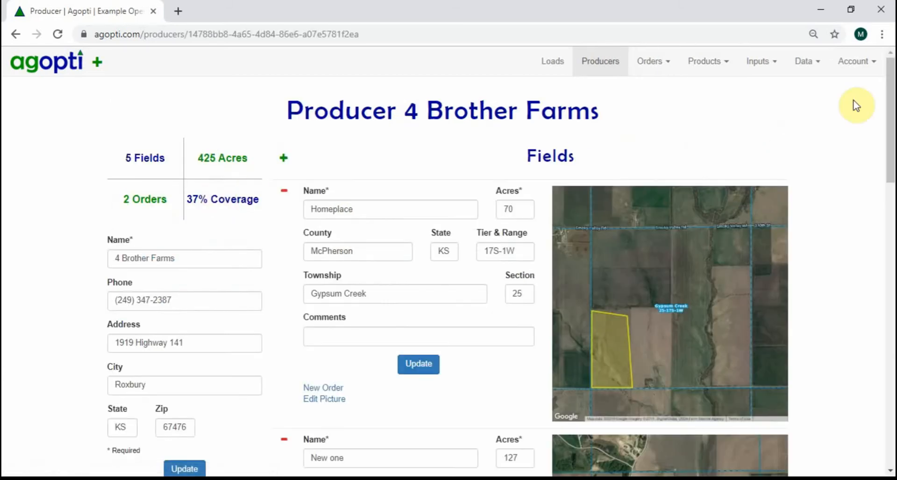
drag(887, 87, 894, 2)
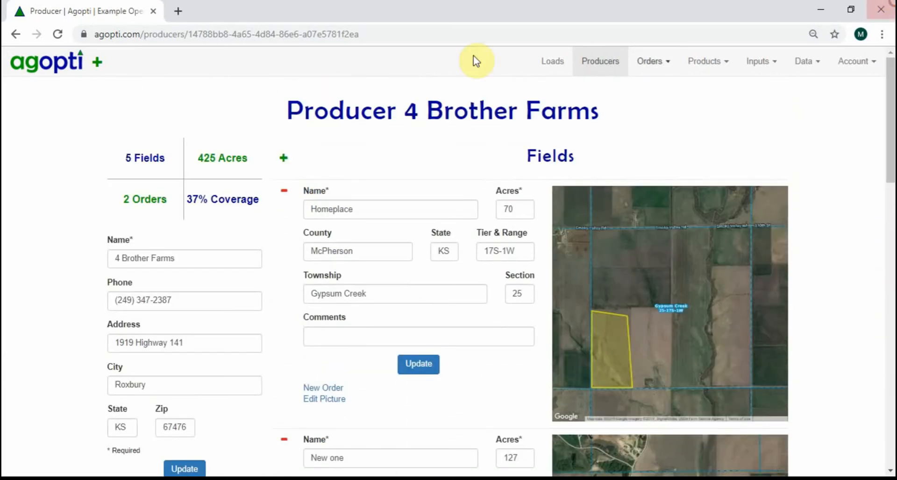
click(284, 160)
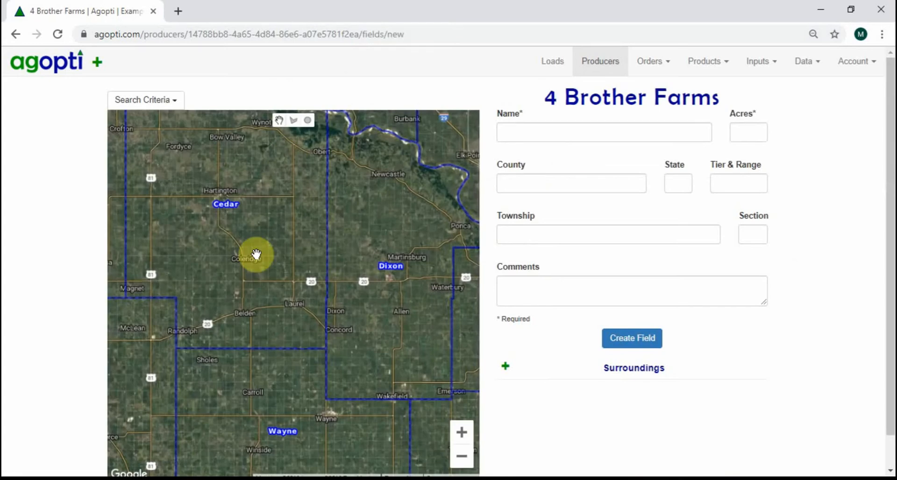
- Outline the southeast quarter of section 3-29N-2E in Precinct 16 as a four-corner field polygon of about 159 acres
scroll(256, 254, up, 1)
scroll(256, 254, up, 1)
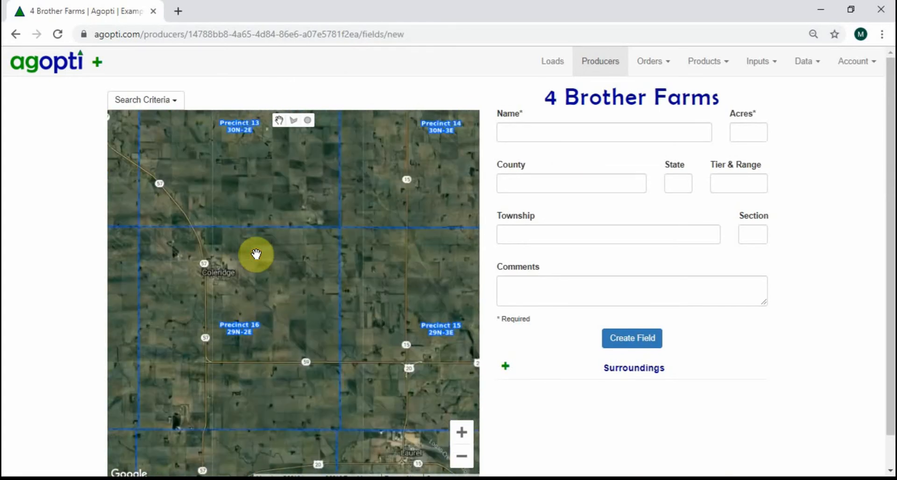
scroll(256, 254, up, 1)
scroll(256, 254, up, 1)
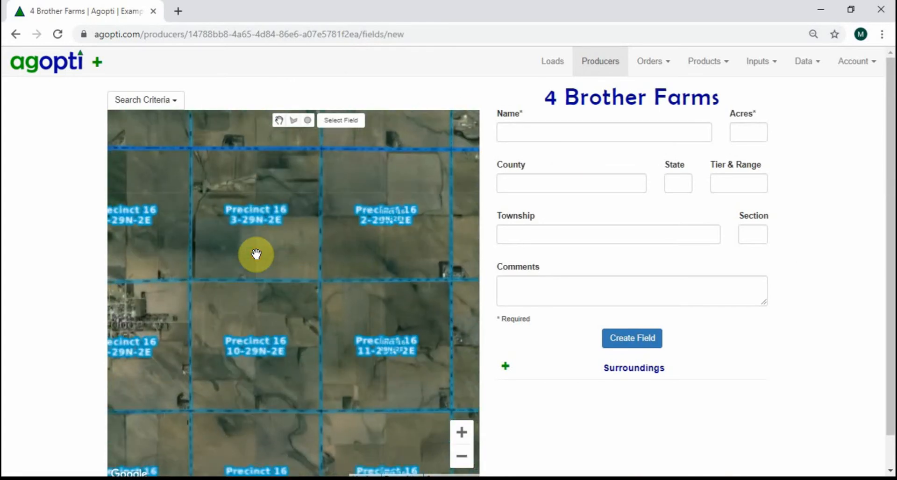
scroll(304, 249, up, 1)
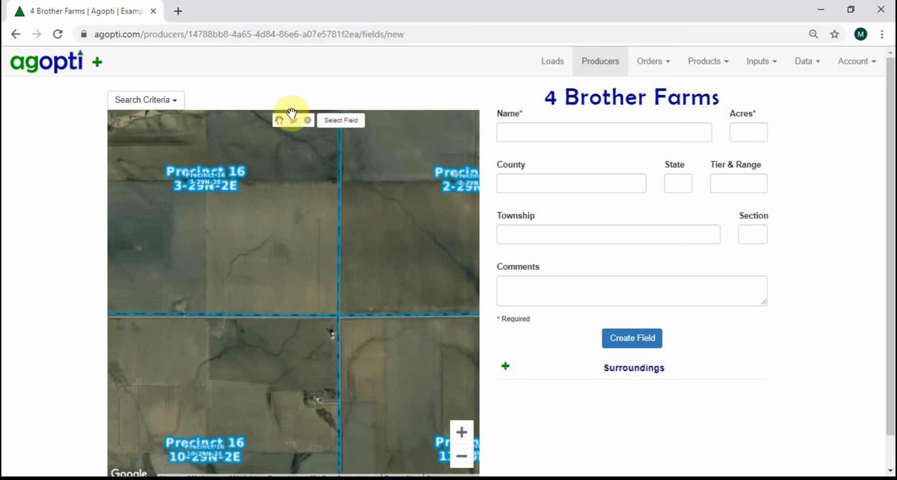
click(293, 121)
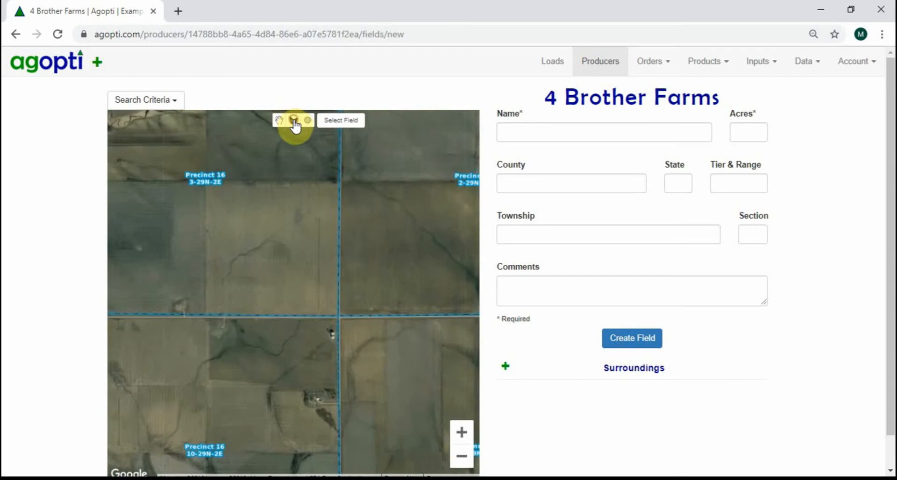
click(205, 311)
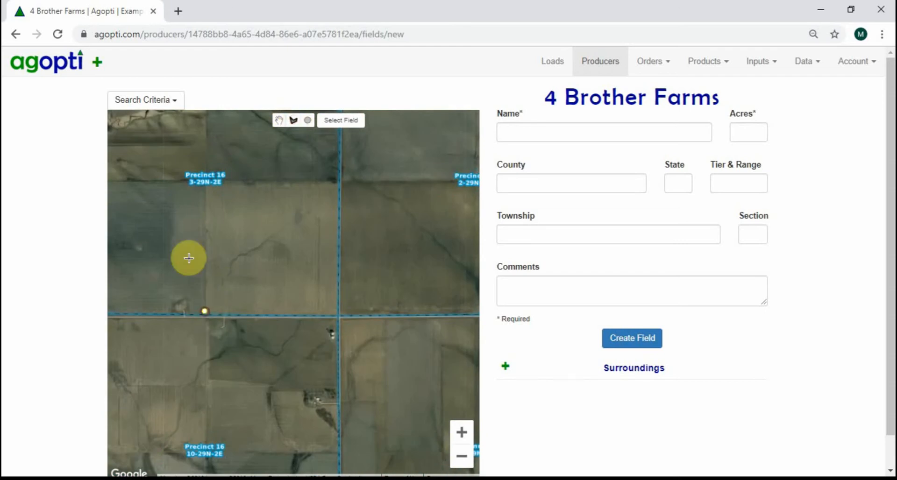
click(205, 179)
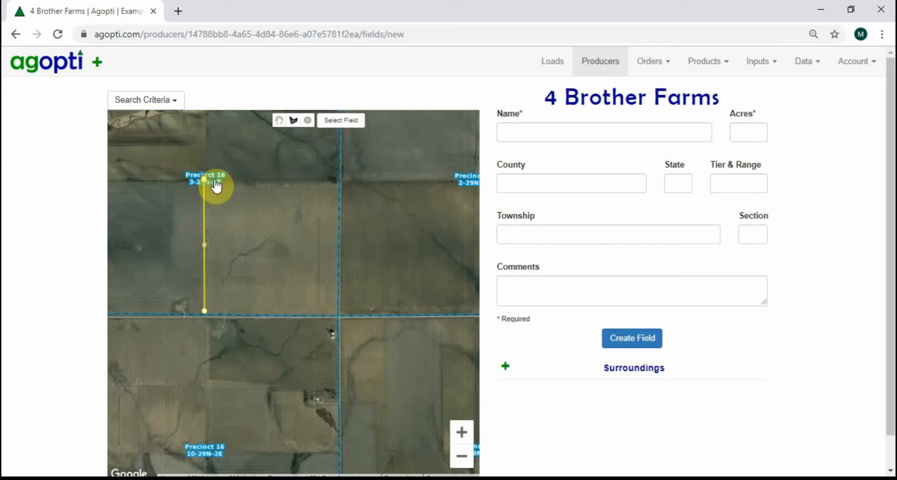
click(339, 181)
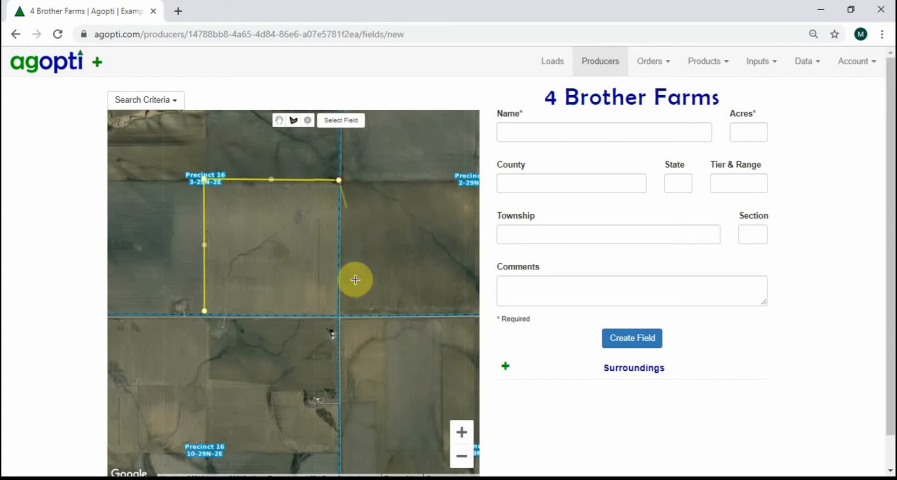
double_click(341, 314)
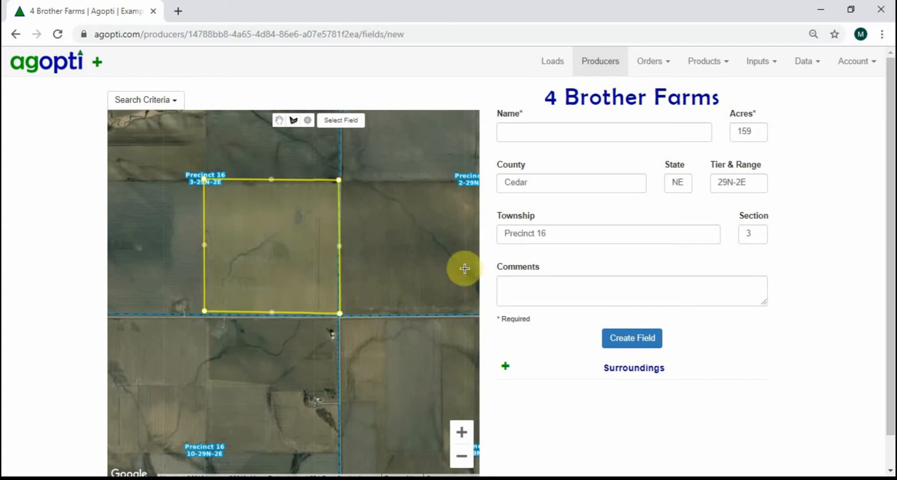
- Name the outlined field "field yonder" and try to create it
click(645, 128)
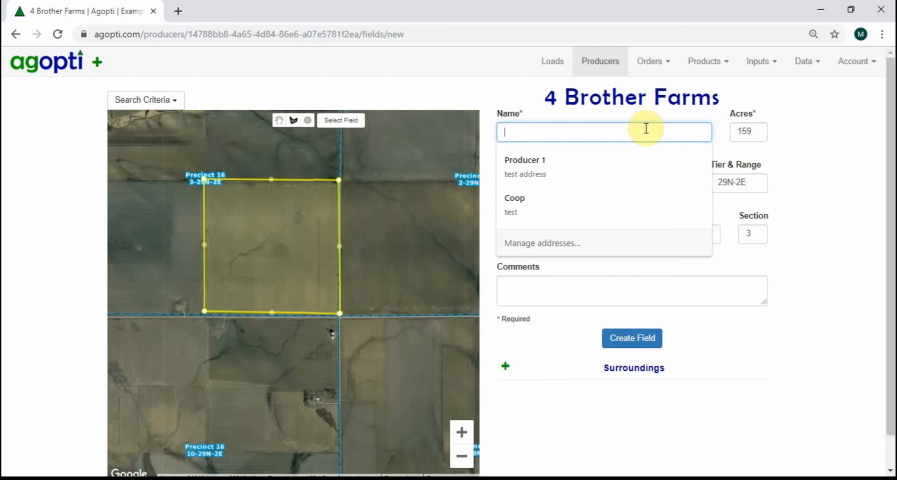
text(field yonder)
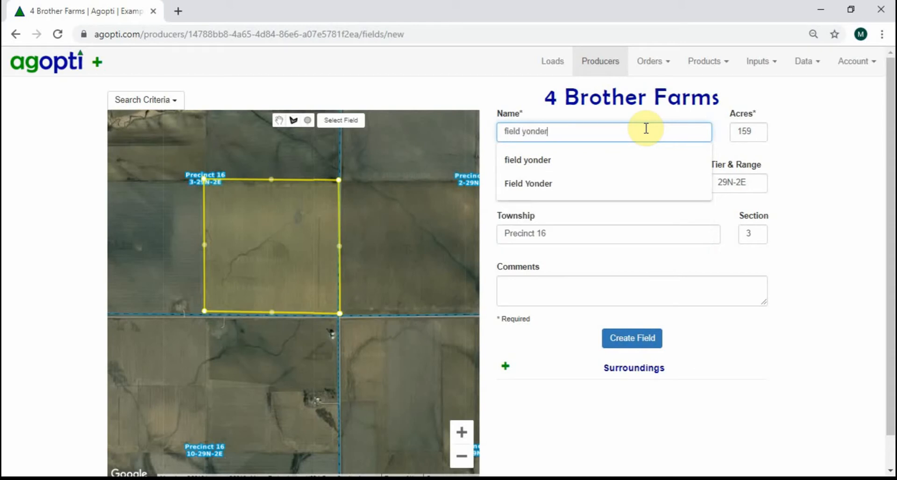
click(617, 337)
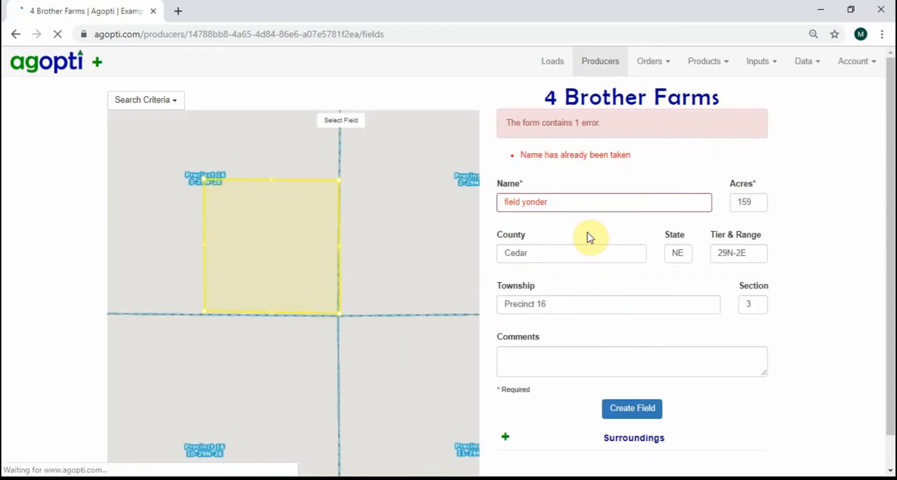
- Change the field's name to "field yonder2" and create the field
click(586, 201)
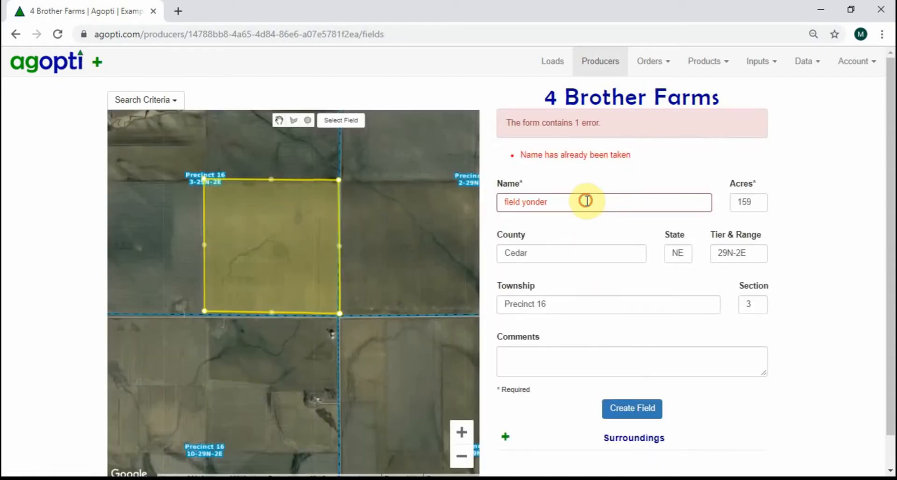
text(2)
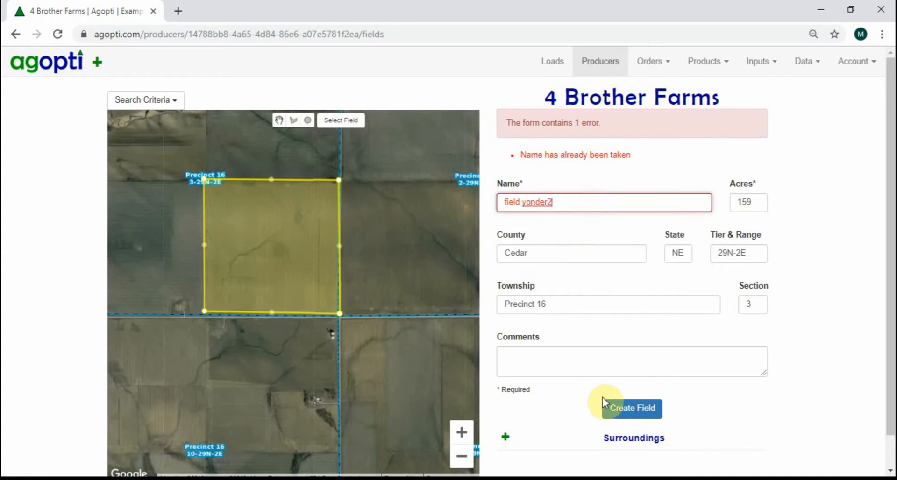
click(612, 404)
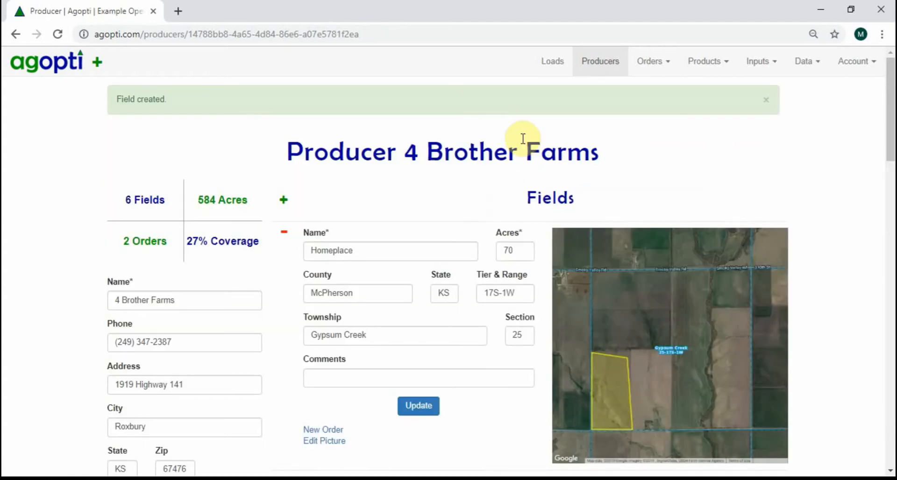
- Start a new order and select an agronomist for it
click(601, 71)
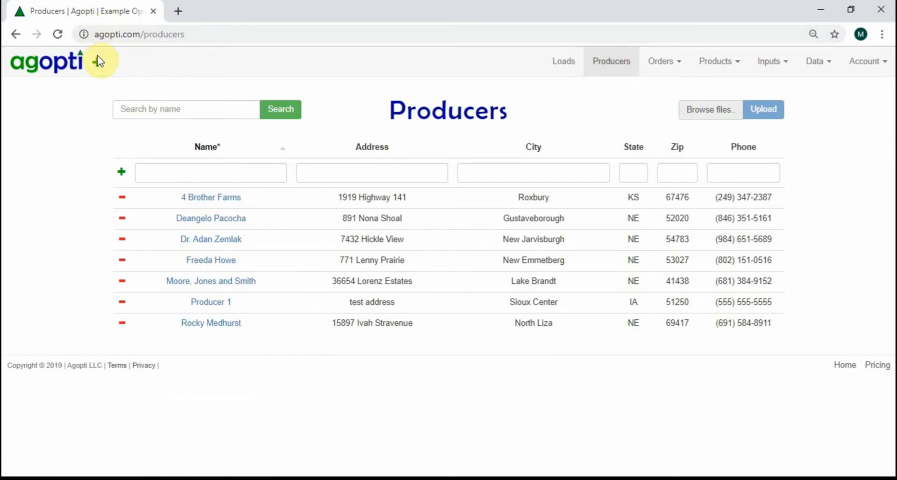
click(98, 71)
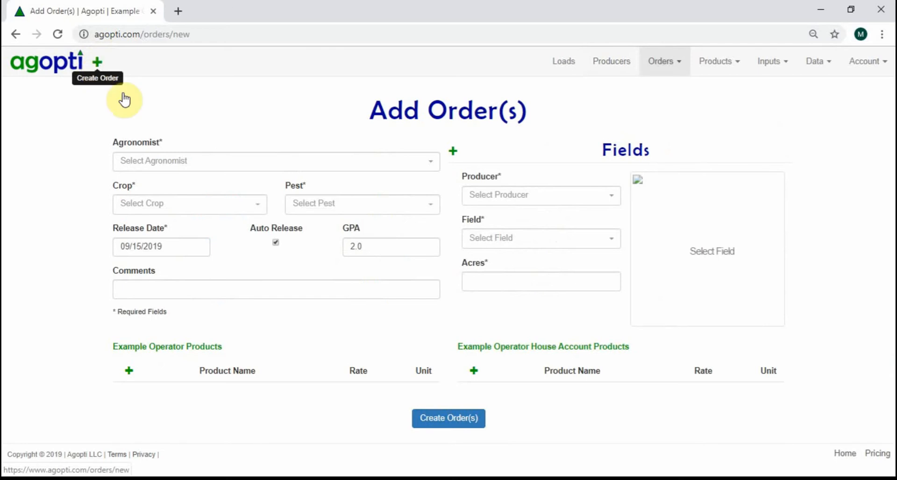
click(232, 163)
click(219, 208)
- Set the order's crop to Corn and its pest to Aphids
click(194, 206)
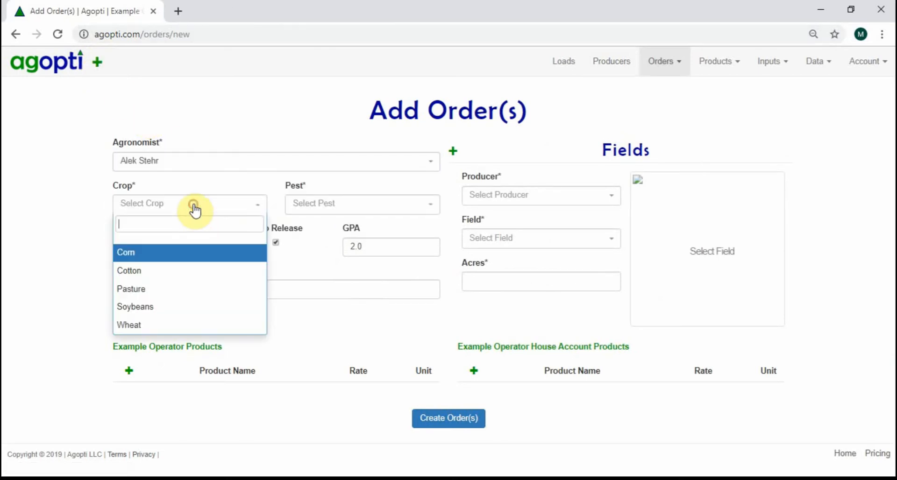
click(184, 253)
click(346, 205)
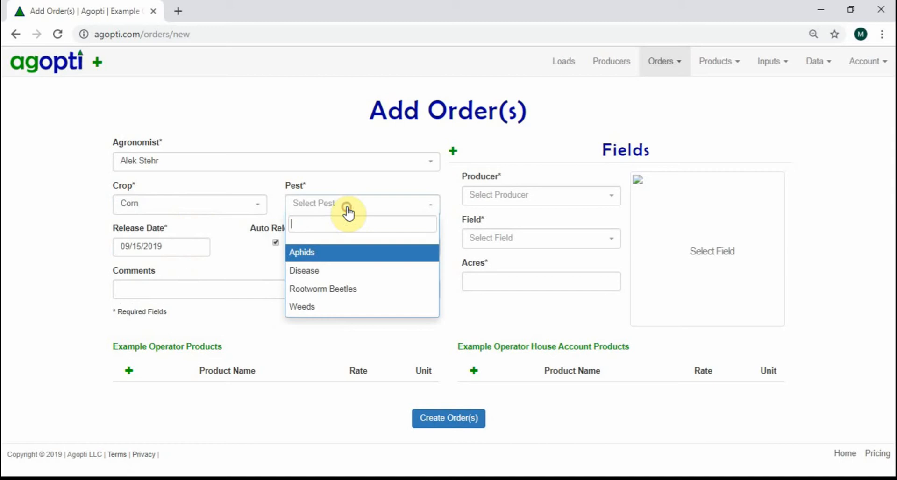
click(310, 255)
- Assign the order to producer 4 Brother Farms and its field "field yonder2"
click(486, 198)
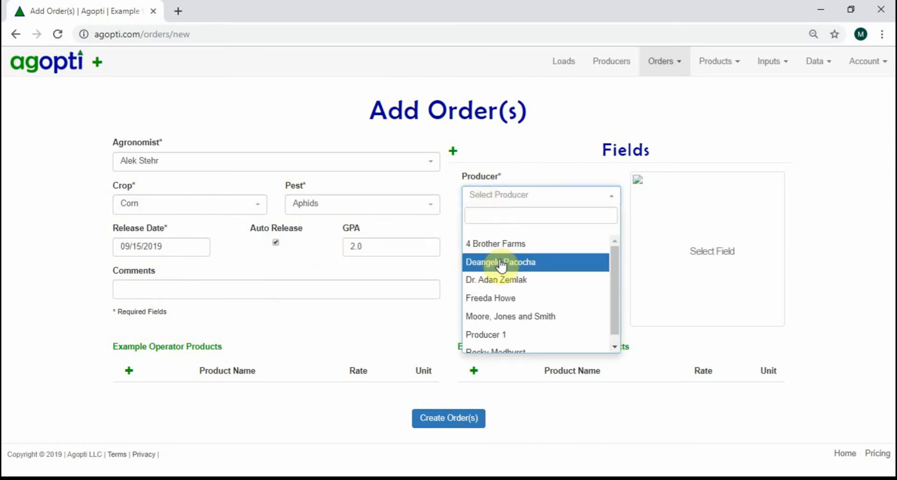
click(499, 244)
click(516, 240)
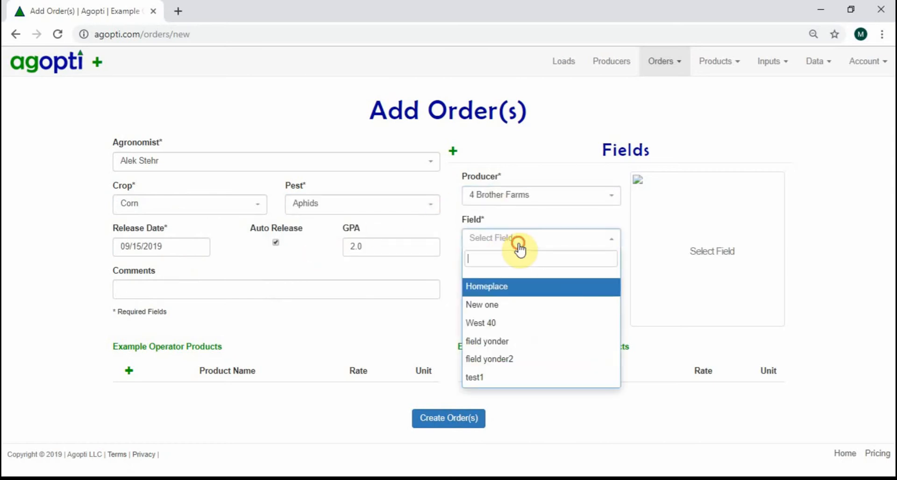
click(557, 360)
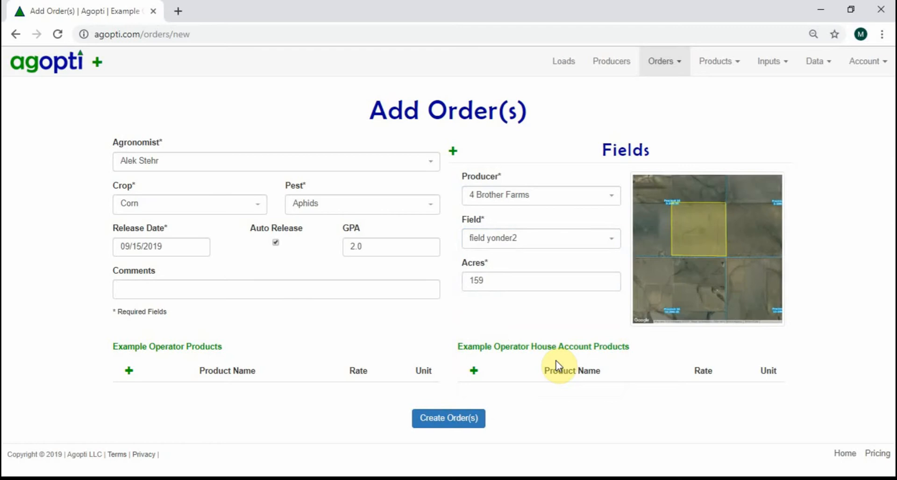
- Add Lorsban-4e at 8 floz/ac as the only product under Example Operator Products
click(127, 371)
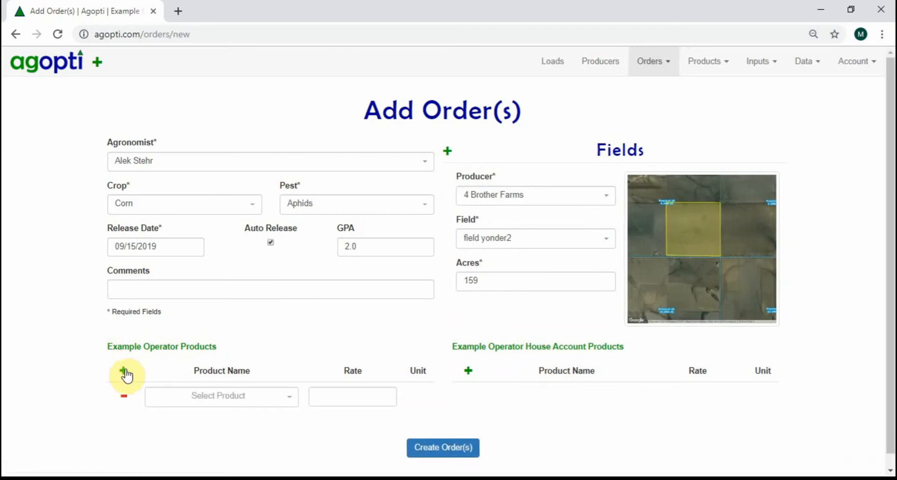
click(176, 397)
click(188, 387)
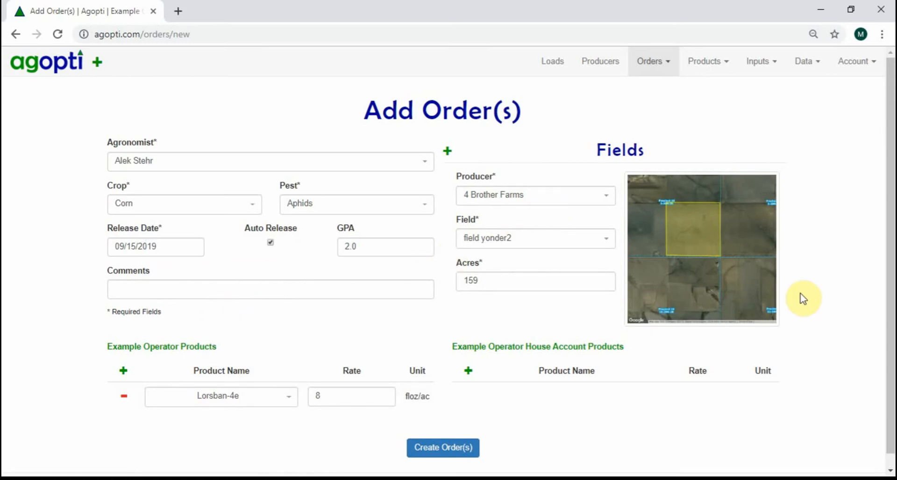
click(123, 370)
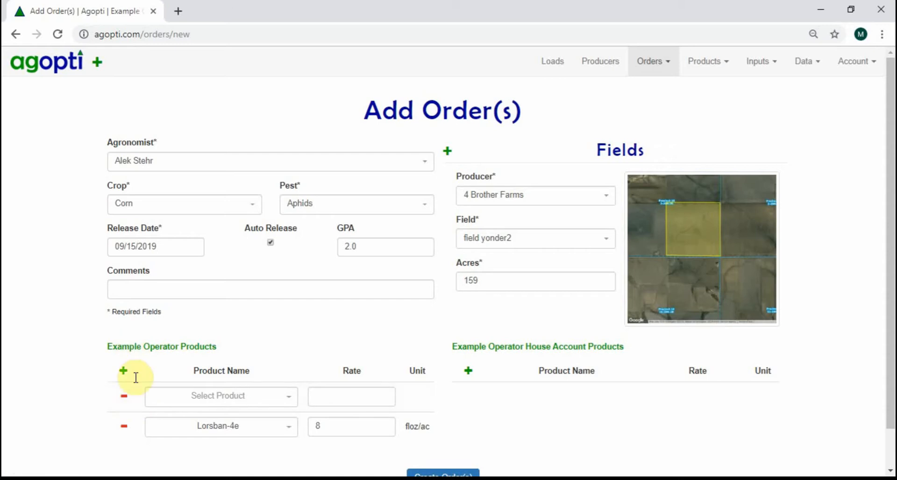
click(123, 396)
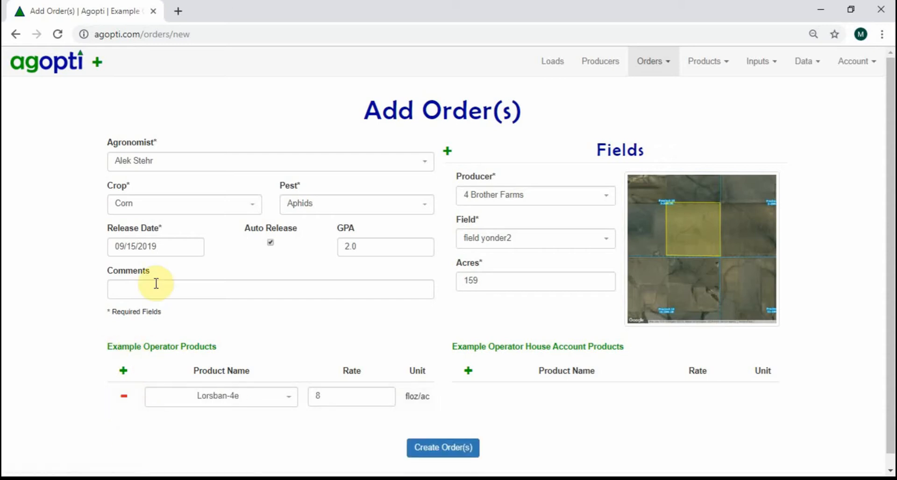
- Try adding two extra field entries to the order, one with another producer's Full Mile field, and remove both
click(447, 154)
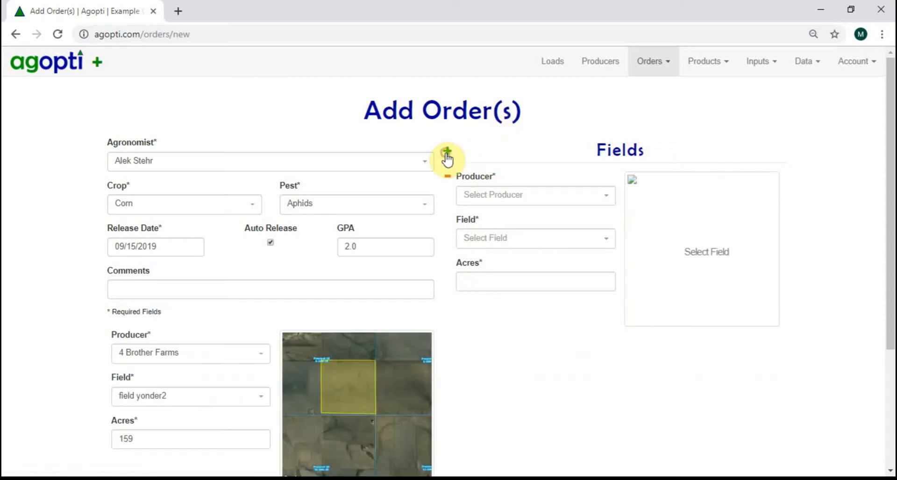
click(446, 153)
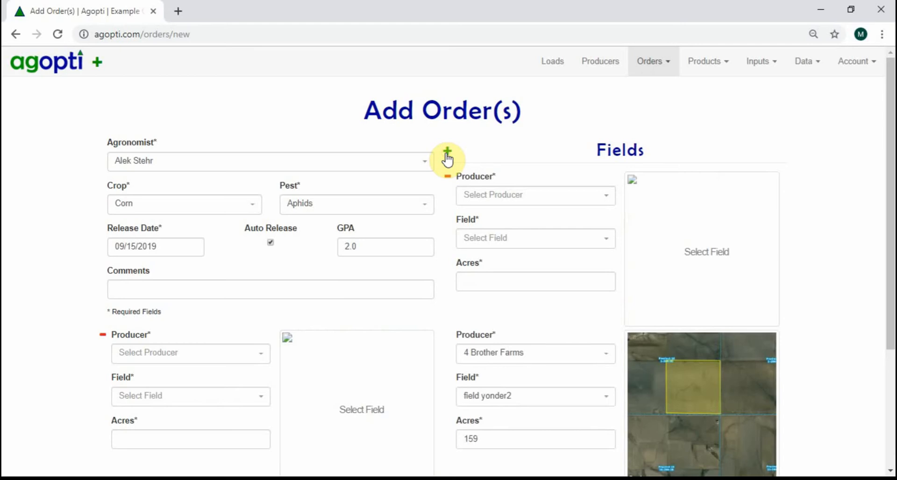
click(502, 198)
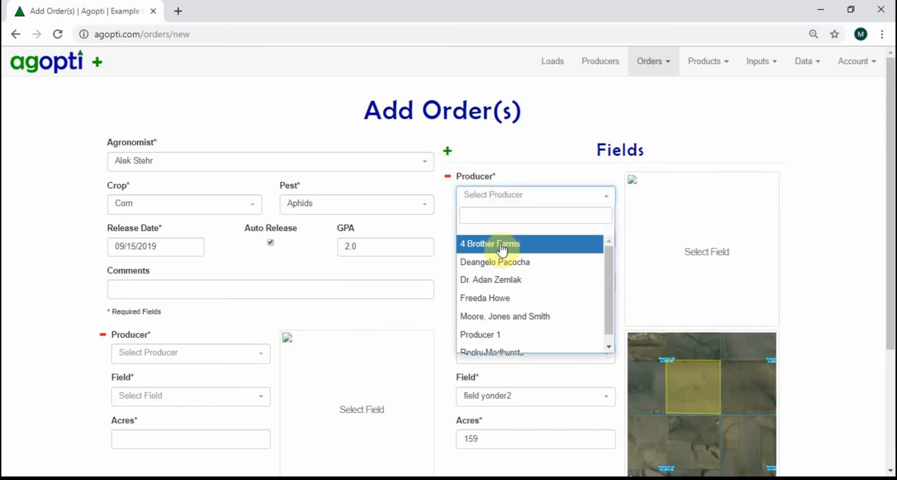
click(502, 260)
click(510, 229)
click(497, 304)
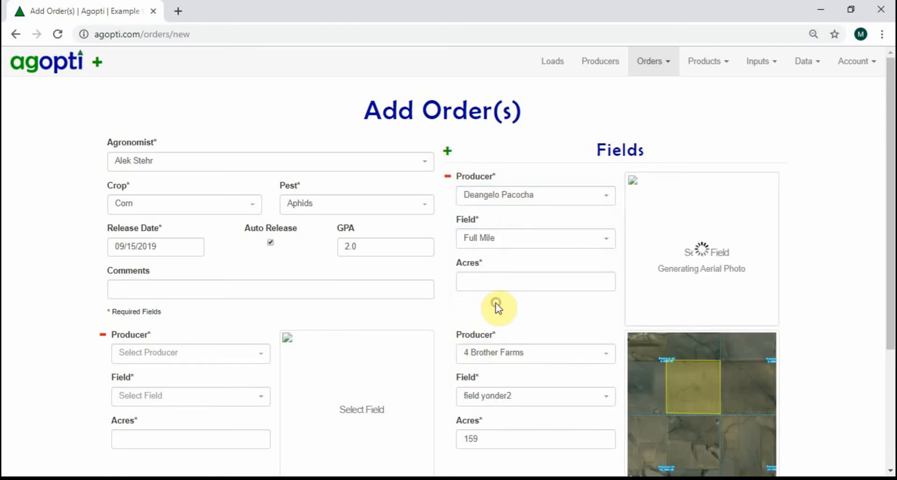
click(448, 178)
click(448, 178)
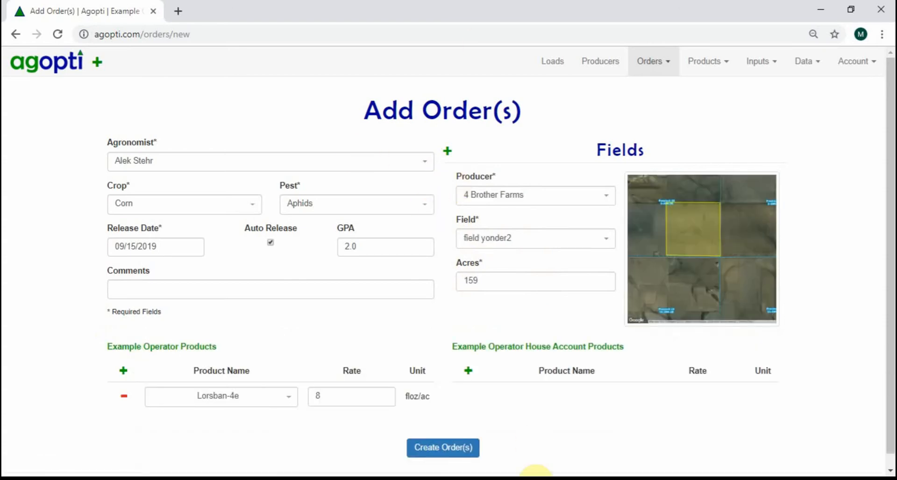
- Create the order and open the dispatch page
click(446, 451)
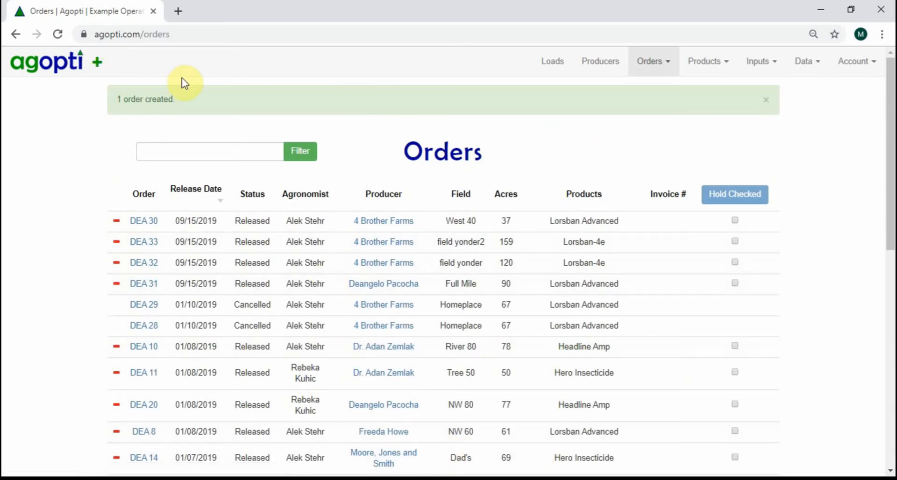
click(68, 61)
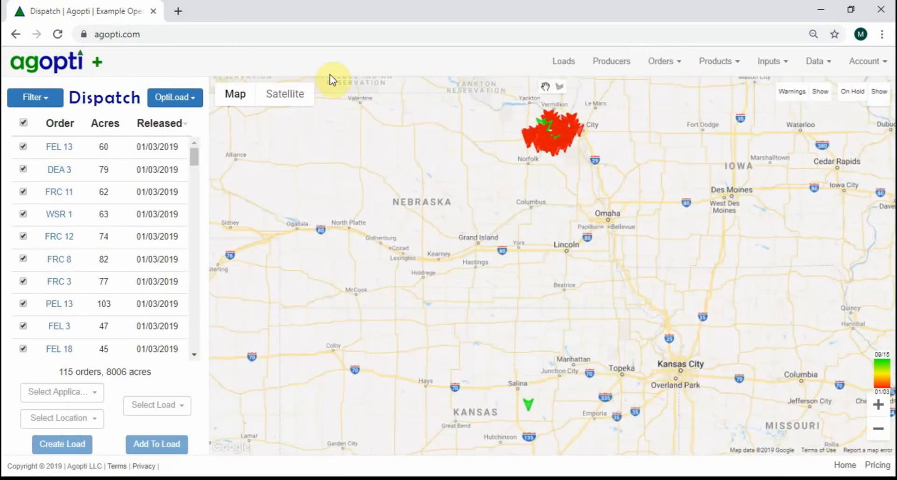
- Examine the released order markers on the dispatch map between Norfolk and Sioux City
click(877, 408)
click(877, 408)
click(877, 408)
drag(595, 112, 574, 438)
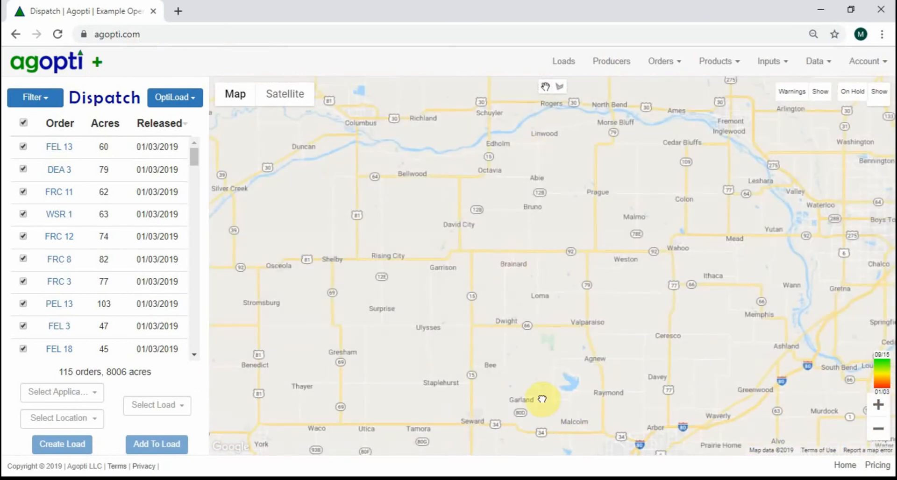
drag(534, 102, 476, 432)
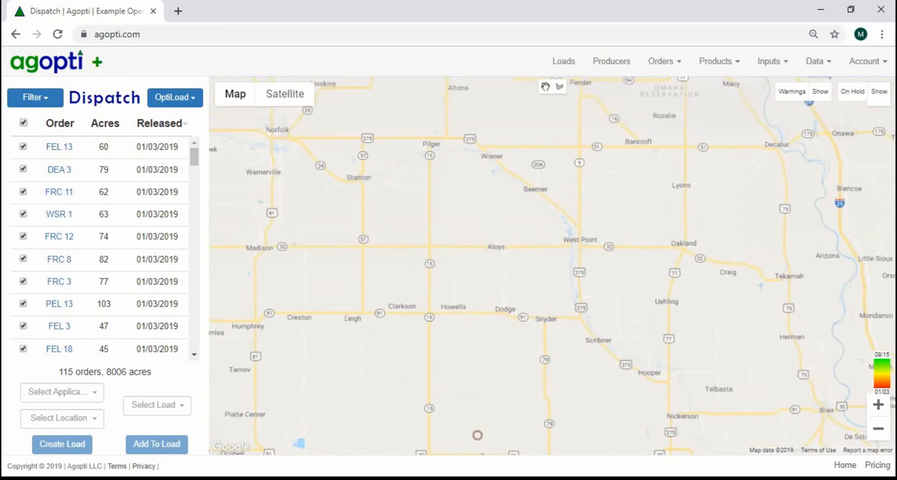
drag(517, 132, 545, 351)
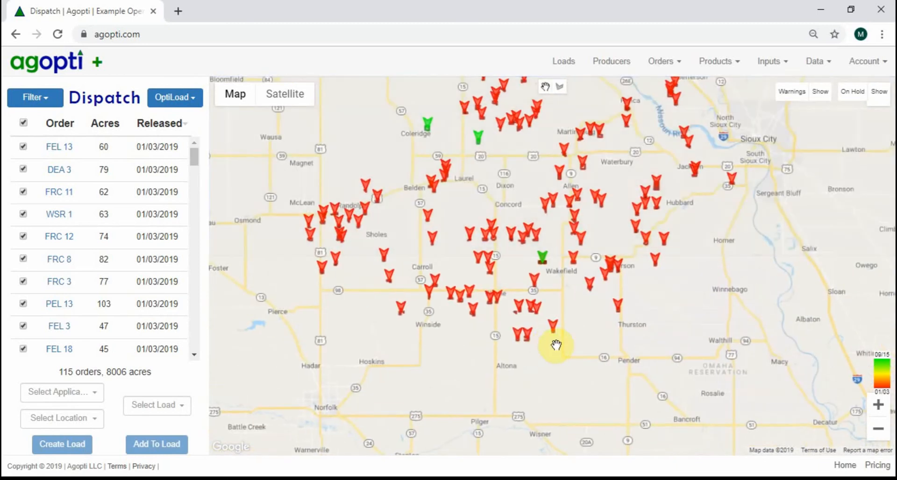
drag(541, 270, 515, 340)
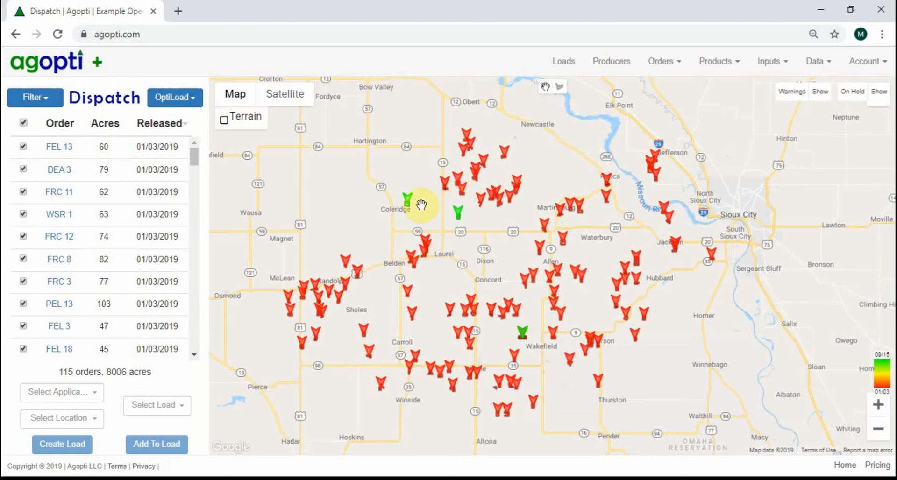
- Filter the dispatch orders by product to show only Lorsban Advanced
click(51, 96)
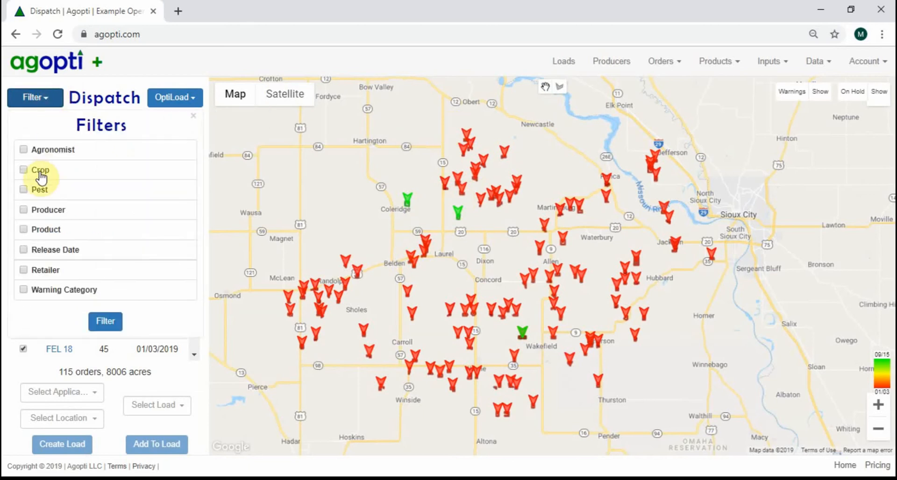
click(38, 233)
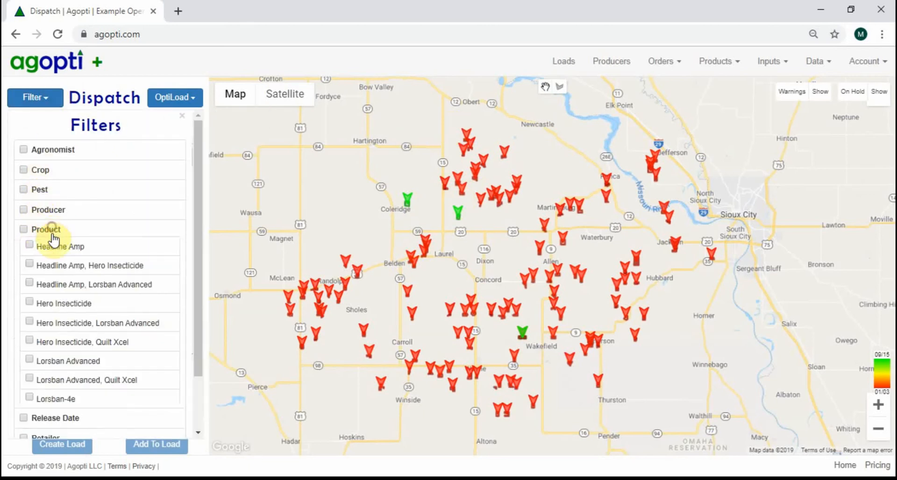
click(56, 368)
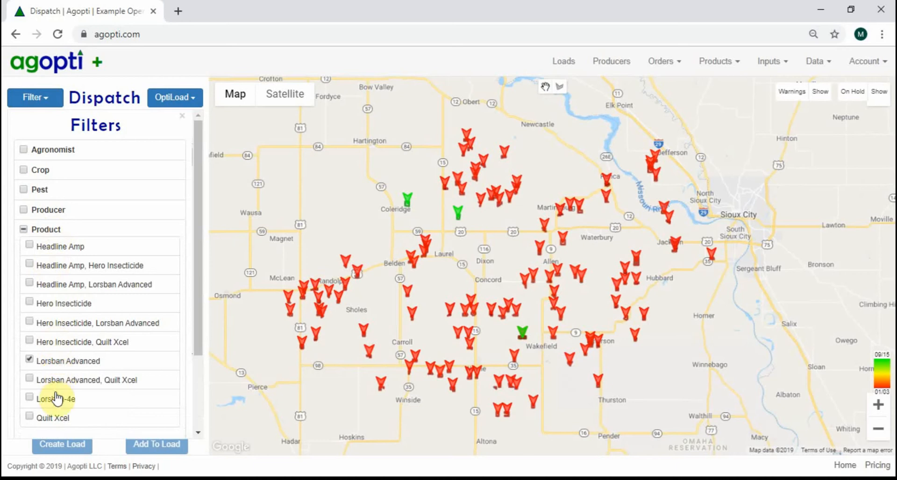
drag(196, 305, 179, 415)
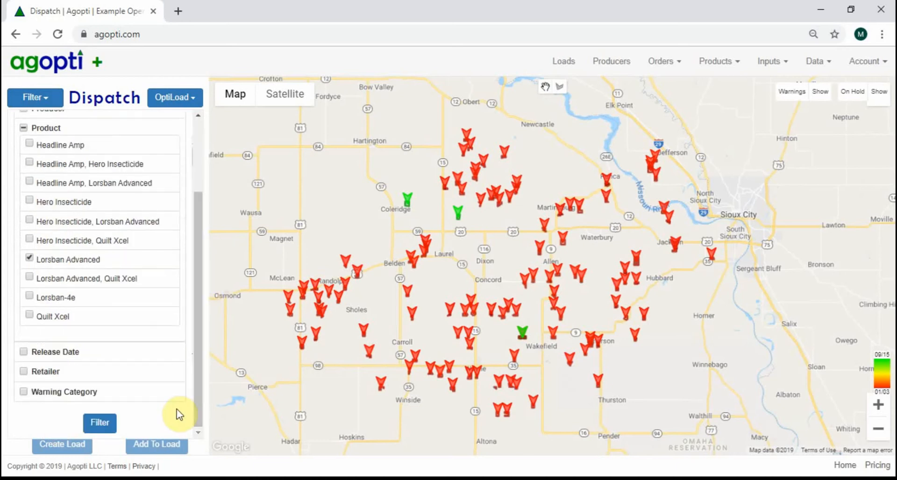
click(107, 423)
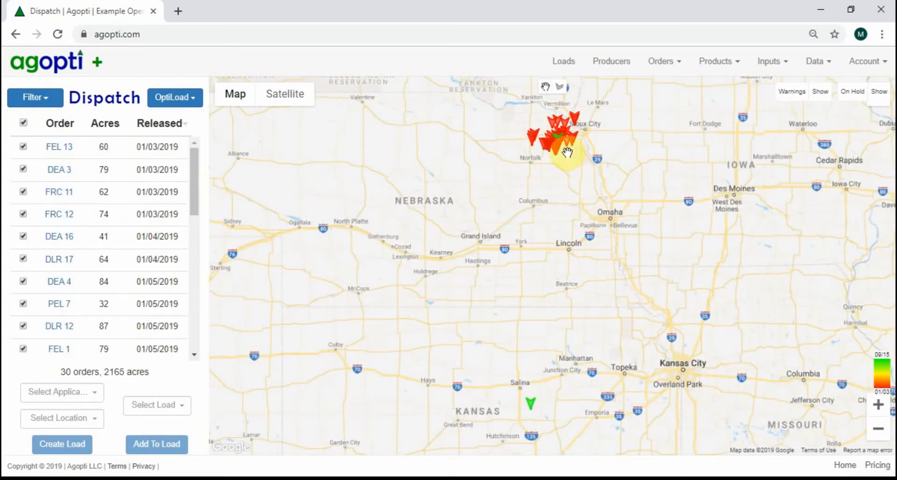
- Select the filtered orders south of Randolph by outlining them with a polygon on the dispatch map
click(878, 404)
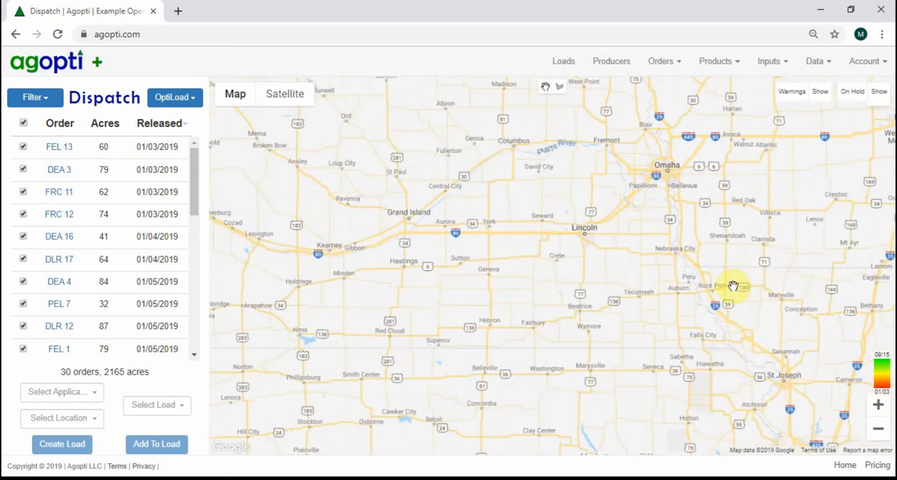
drag(552, 117, 595, 391)
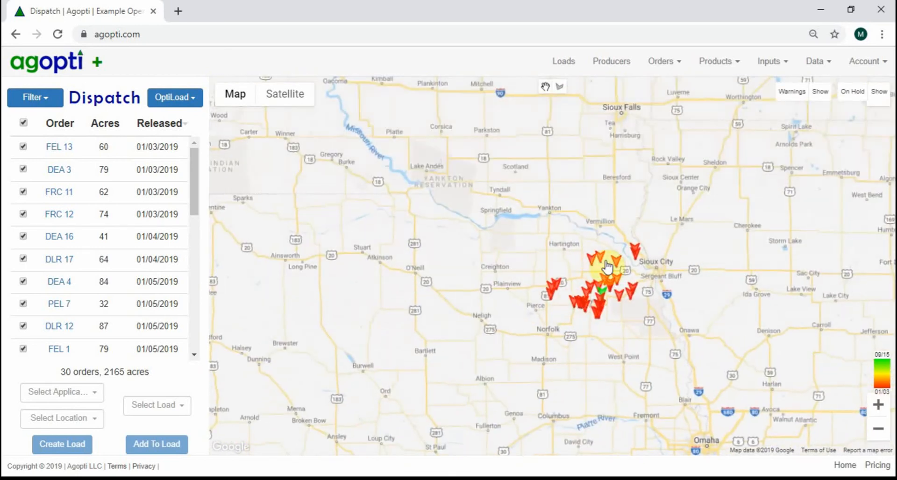
drag(738, 328, 679, 337)
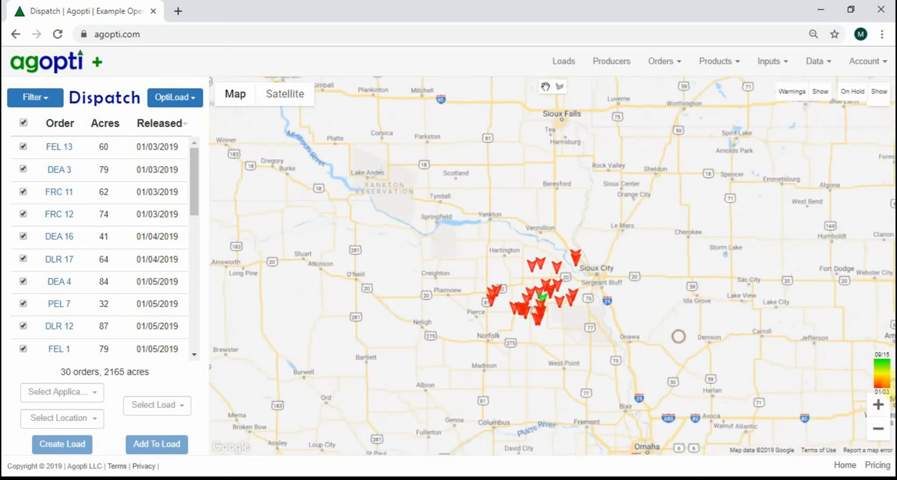
click(877, 405)
click(877, 405)
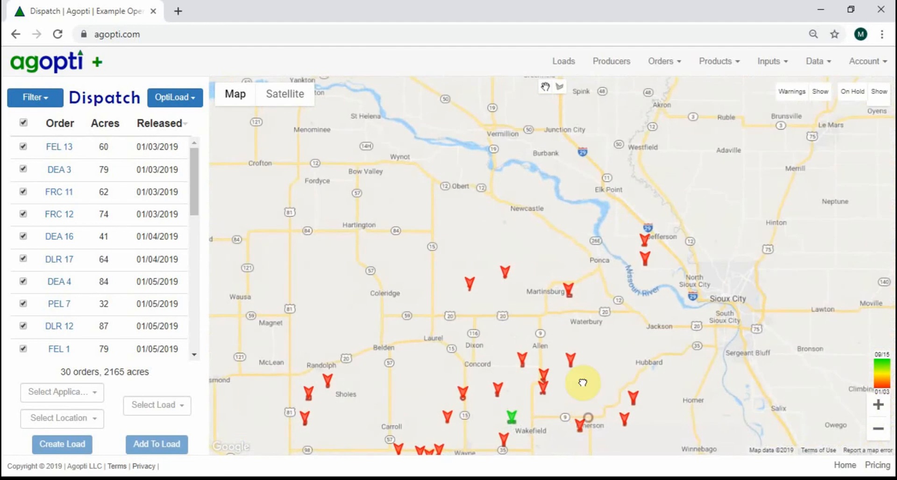
drag(581, 381, 581, 304)
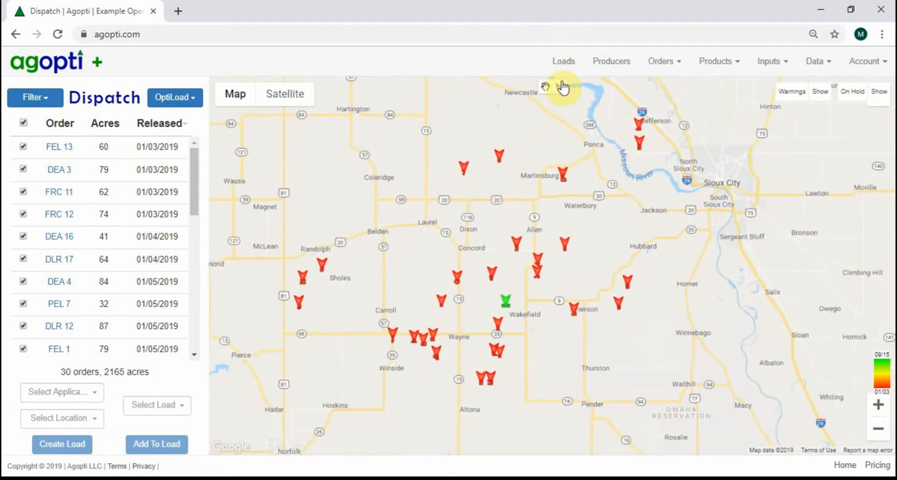
click(561, 87)
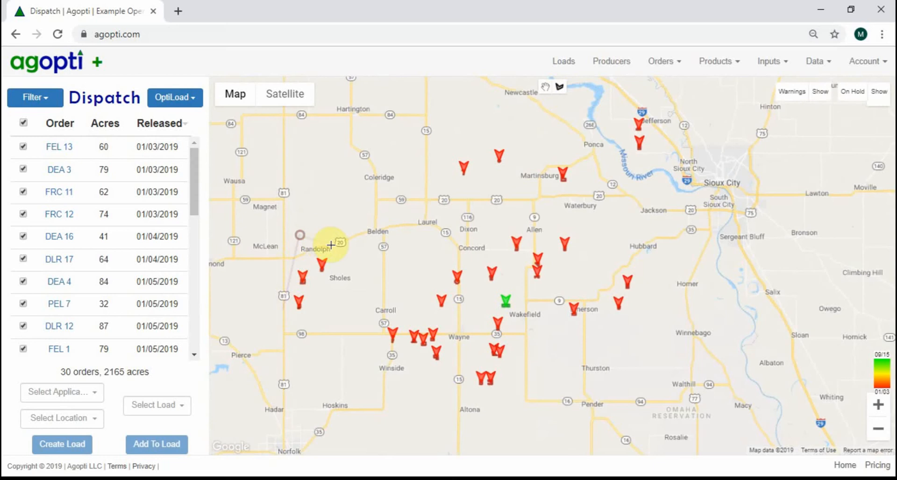
click(300, 348)
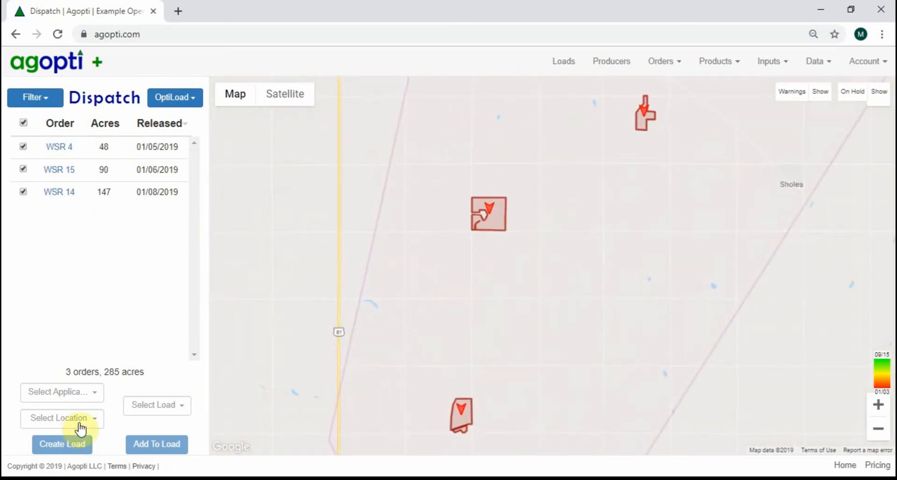
- Create a load from the selected orders with an applicator assigned and Waterbury as the location
click(79, 392)
click(86, 326)
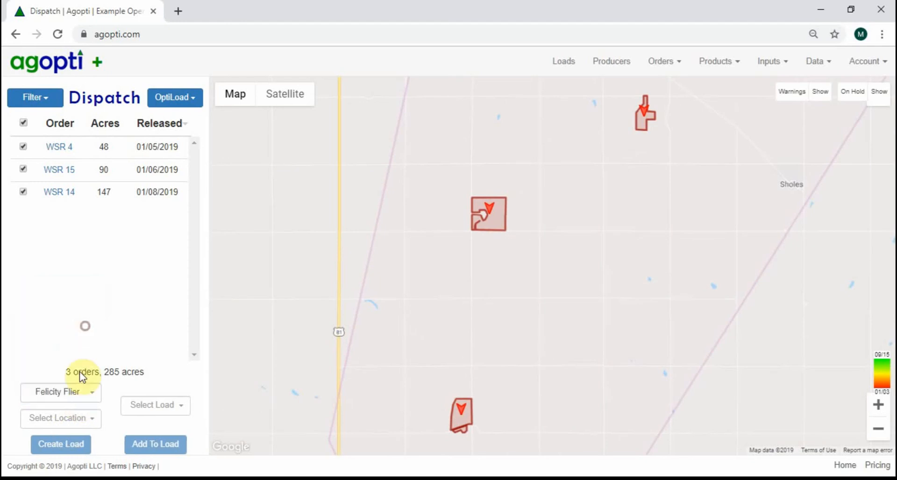
click(65, 418)
click(89, 386)
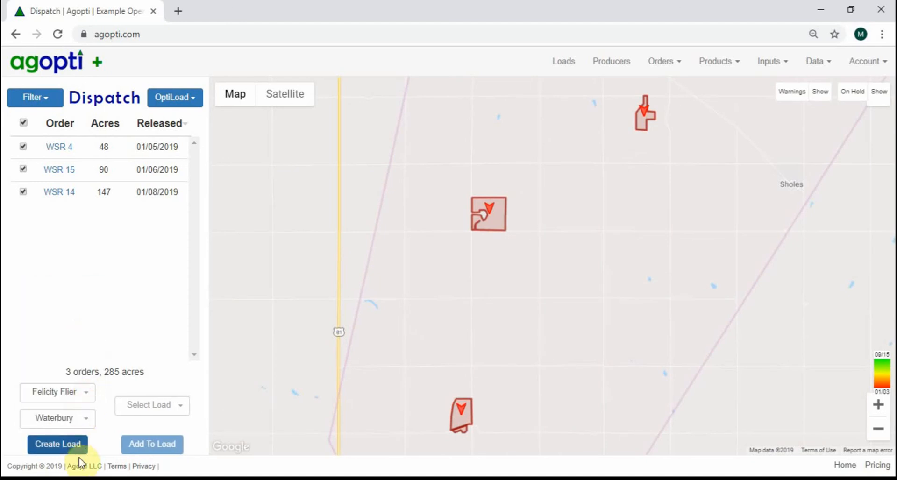
click(74, 453)
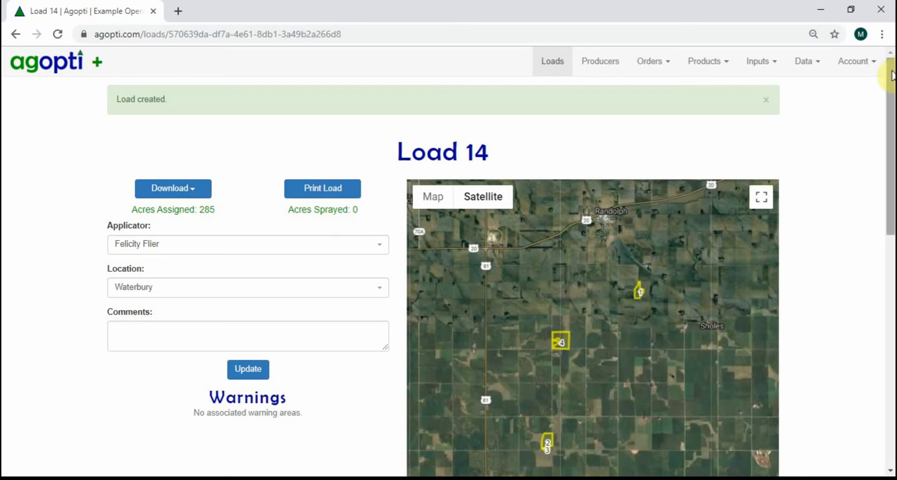
- Look over the new load's page, return to the list of all loads and reopen load 14
mouse_move(891, 86)
mouse_down()
mouse_move(890, 317)
mouse_move(890, 74)
mouse_up()
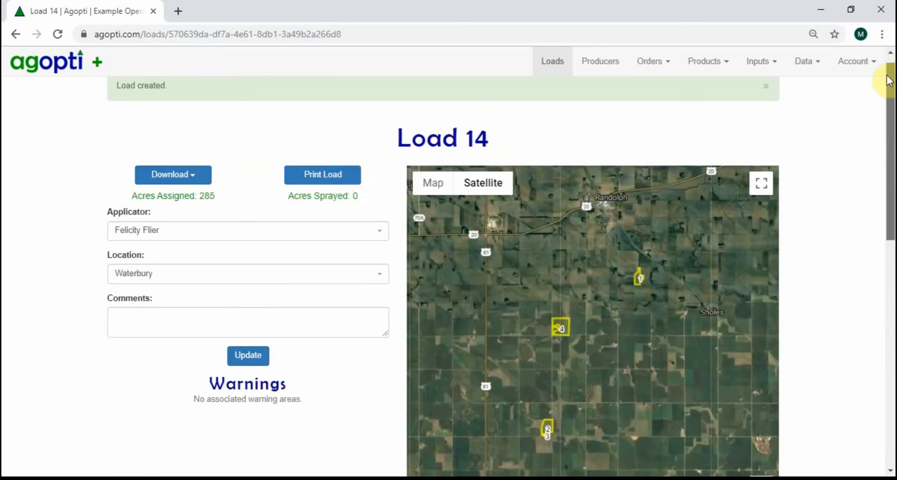
click(889, 74)
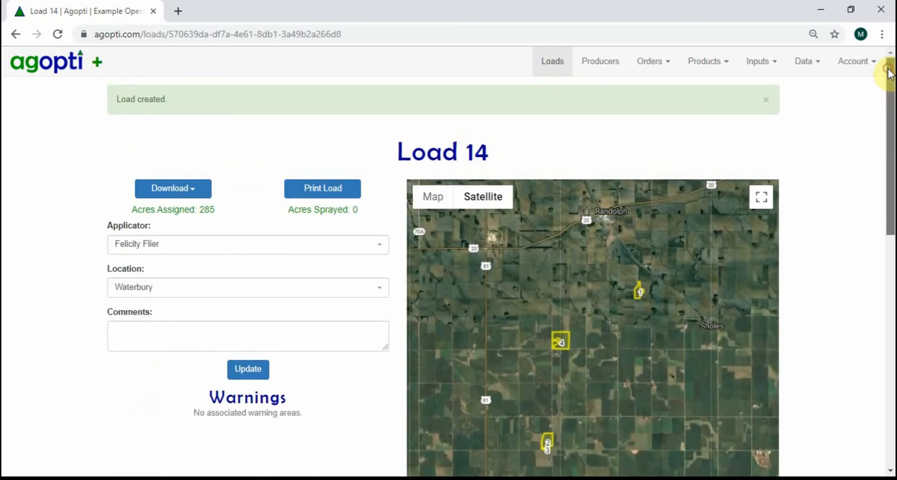
click(548, 57)
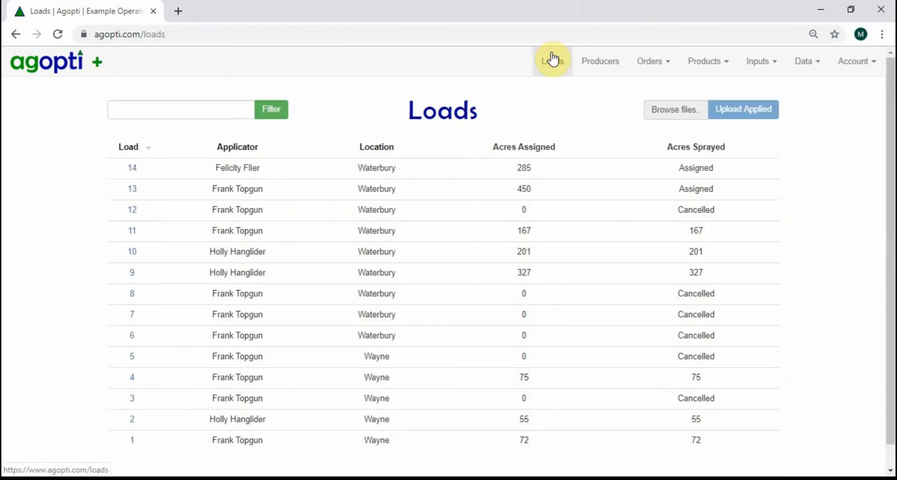
click(133, 168)
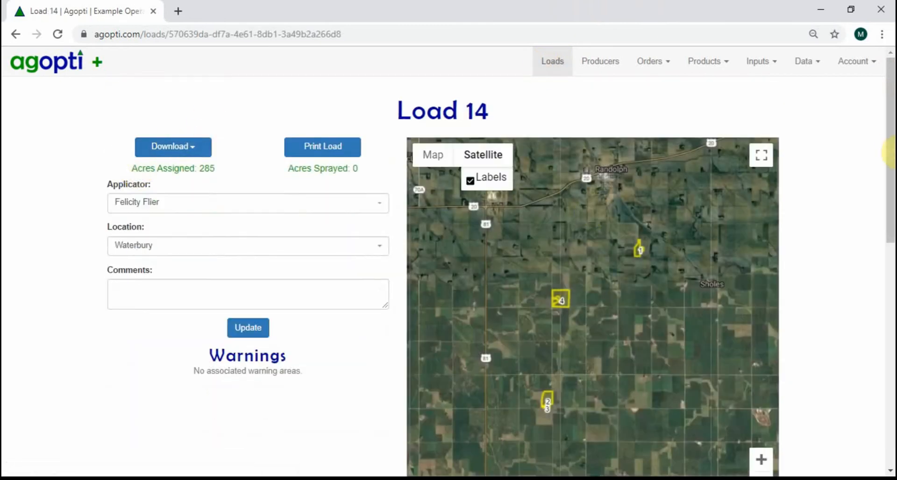
- Fill in the sprayed acres for all orders in load 14 using Quick Input
drag(890, 154, 871, 303)
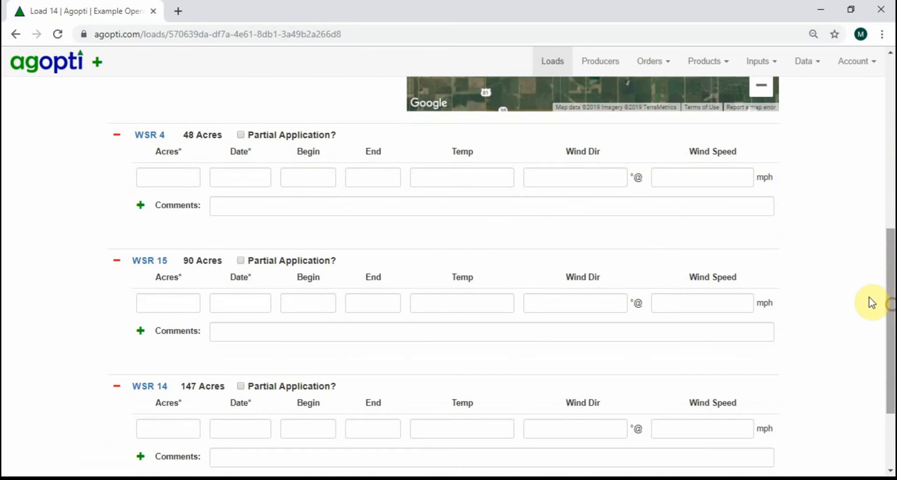
drag(888, 257, 883, 306)
click(140, 419)
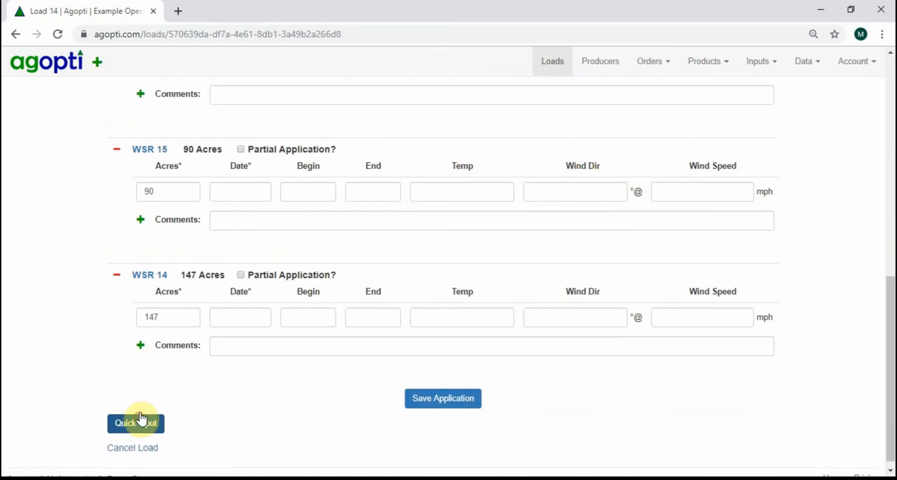
- Set the application date to 09/15/2019 for the 48-acre and 90-acre orders in the load
scroll(236, 364, up, 6)
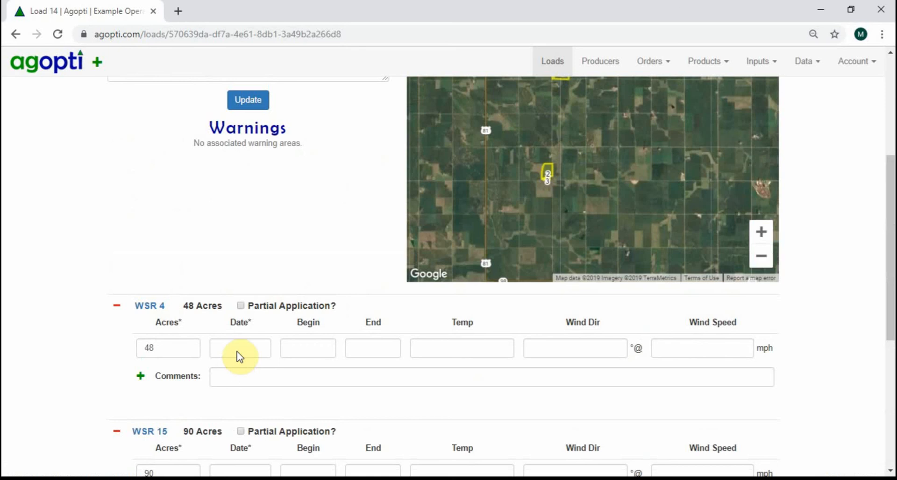
click(239, 357)
click(225, 294)
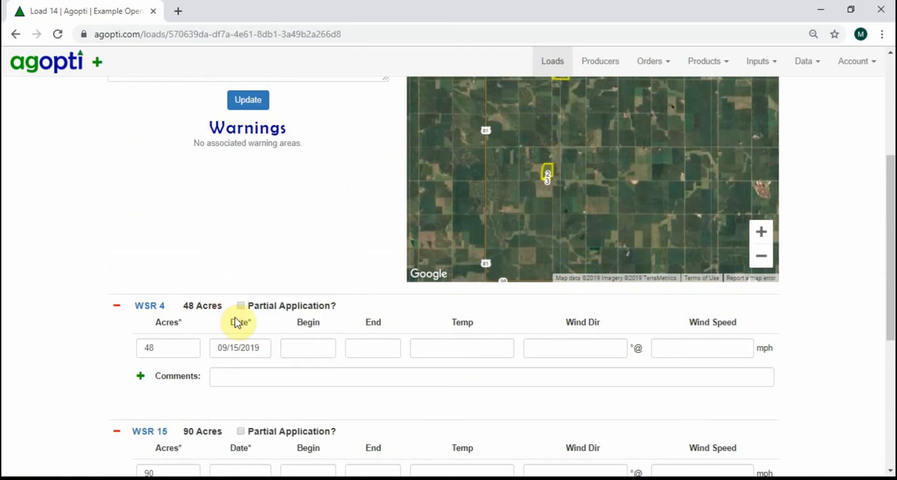
scroll(256, 392, up, 2)
scroll(257, 395, down, 2)
scroll(256, 395, down, 2)
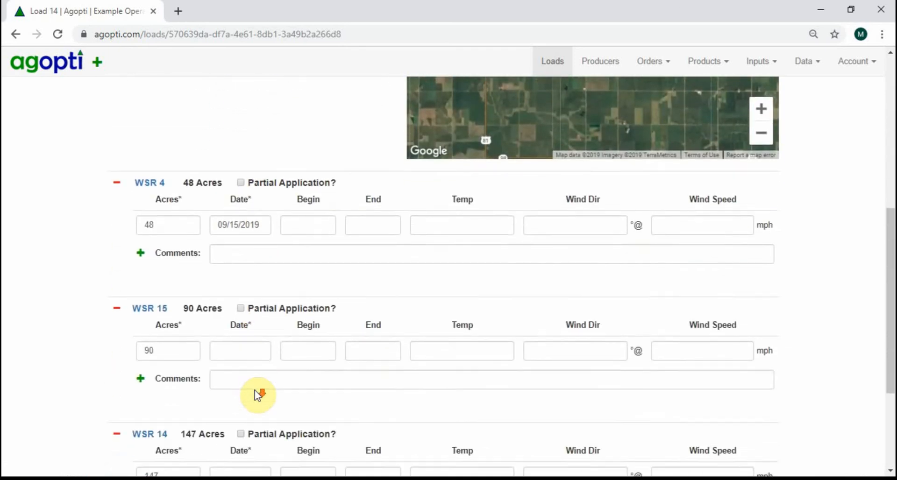
click(240, 345)
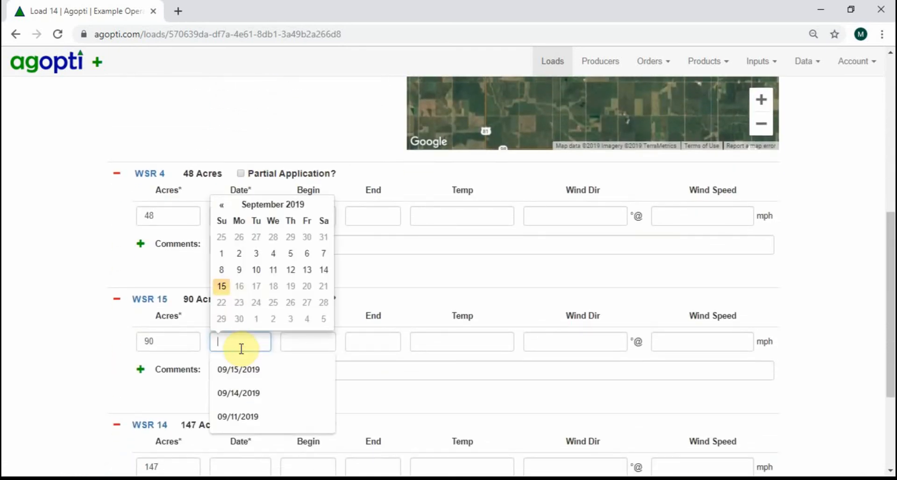
click(223, 288)
- Set the 147-acre order's application date to 09/15/2019 and save the load's application record
scroll(298, 331, down, 3)
scroll(299, 332, down, 1)
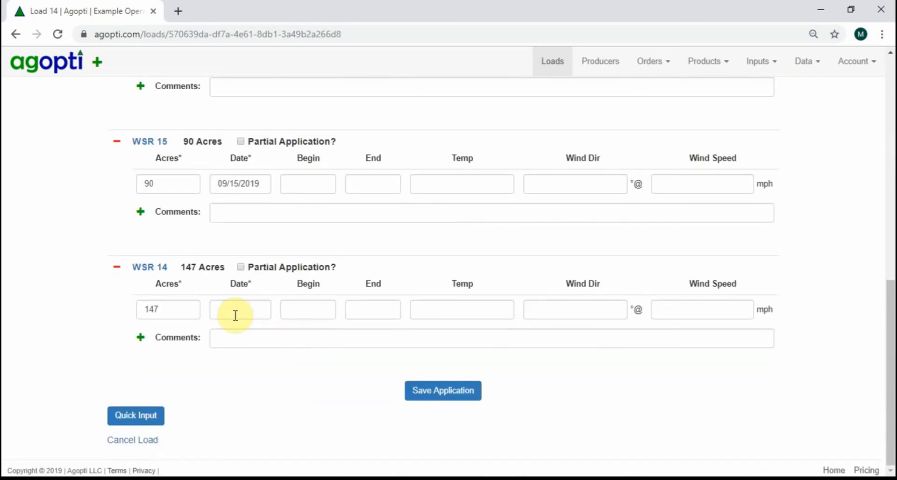
click(234, 313)
click(227, 255)
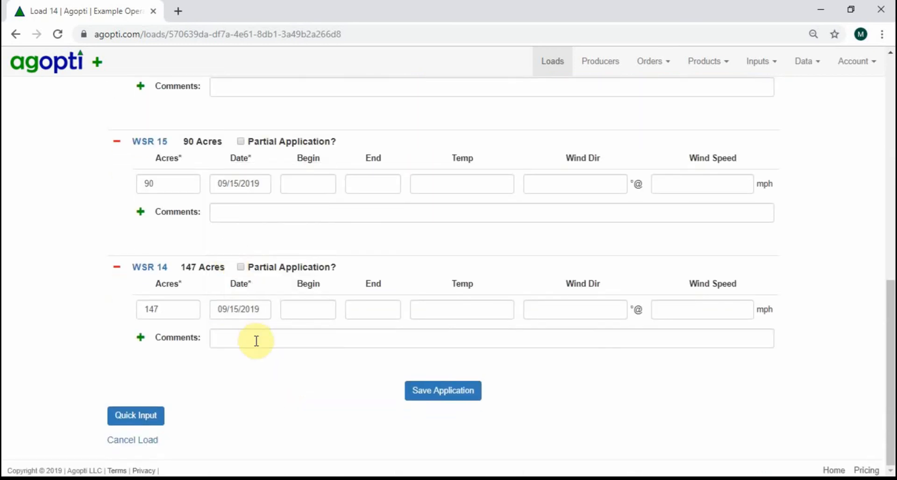
click(444, 390)
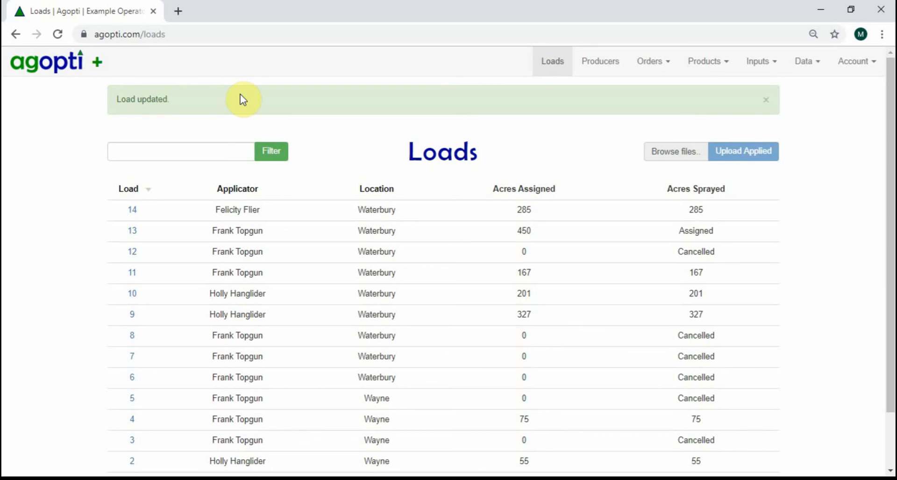
- Review the producers list, the blank order form, the dispatch map and the loads list
click(770, 60)
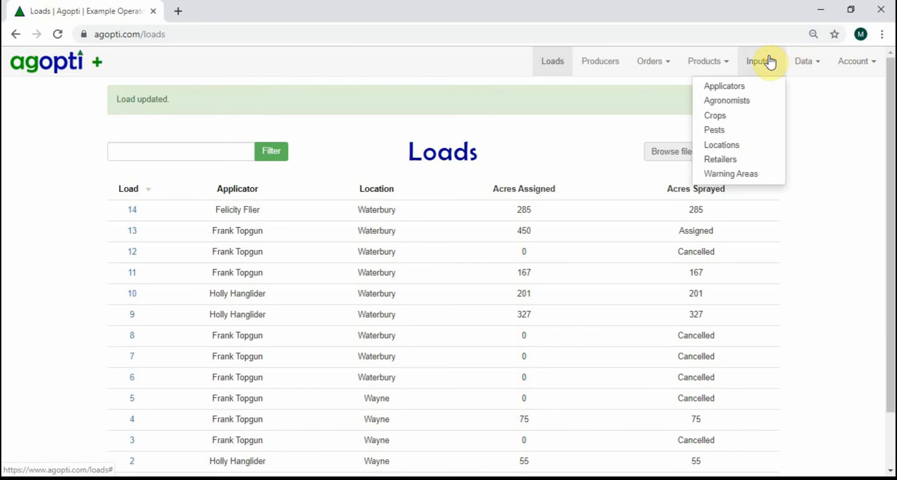
click(705, 63)
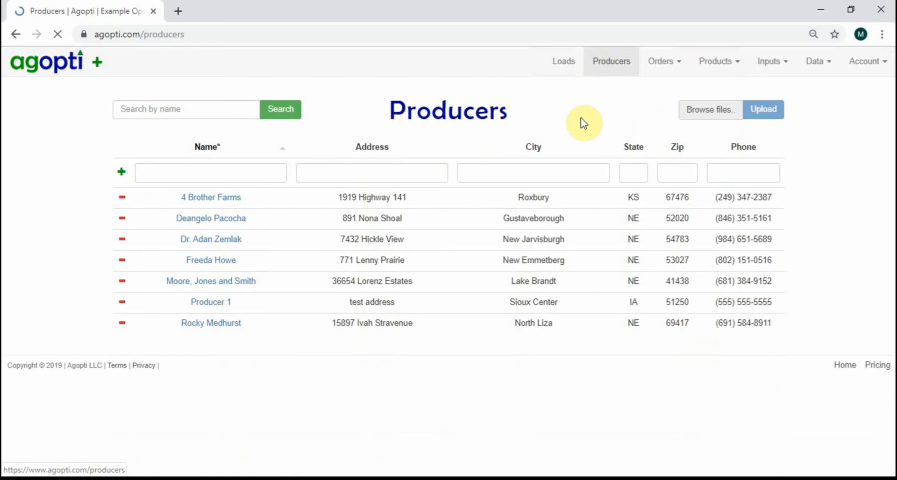
click(97, 68)
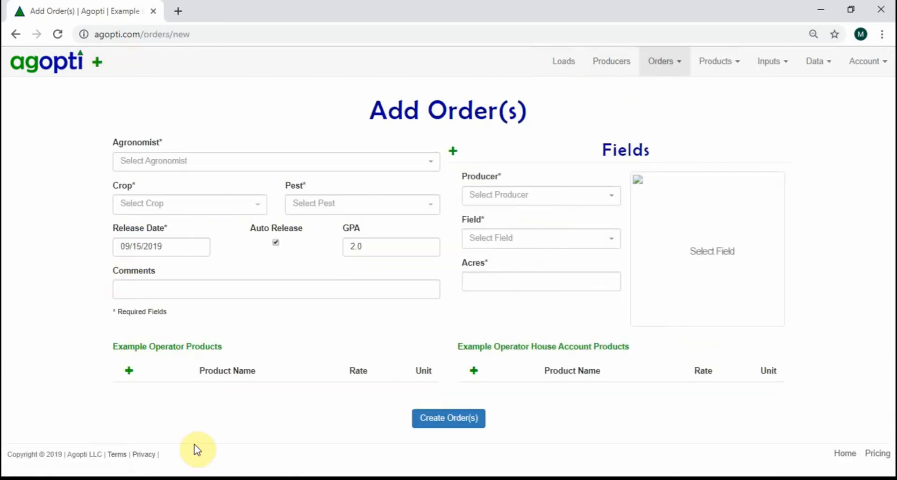
click(41, 67)
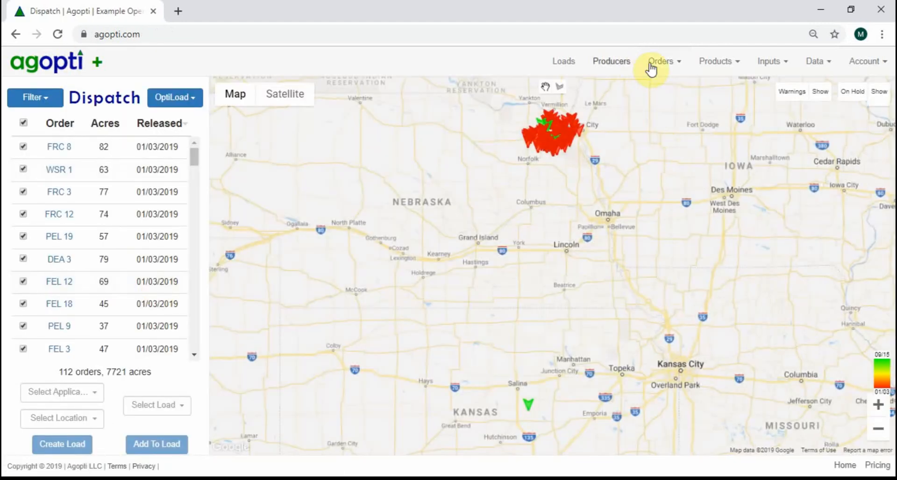
click(658, 65)
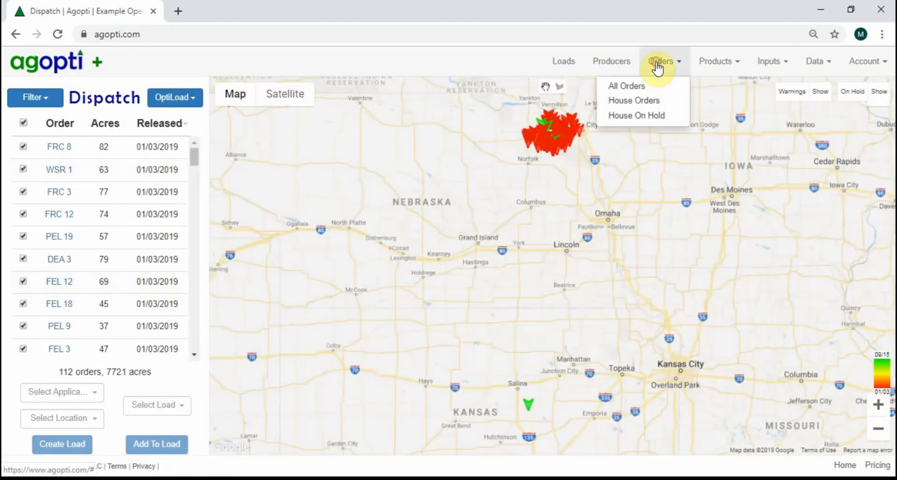
click(567, 67)
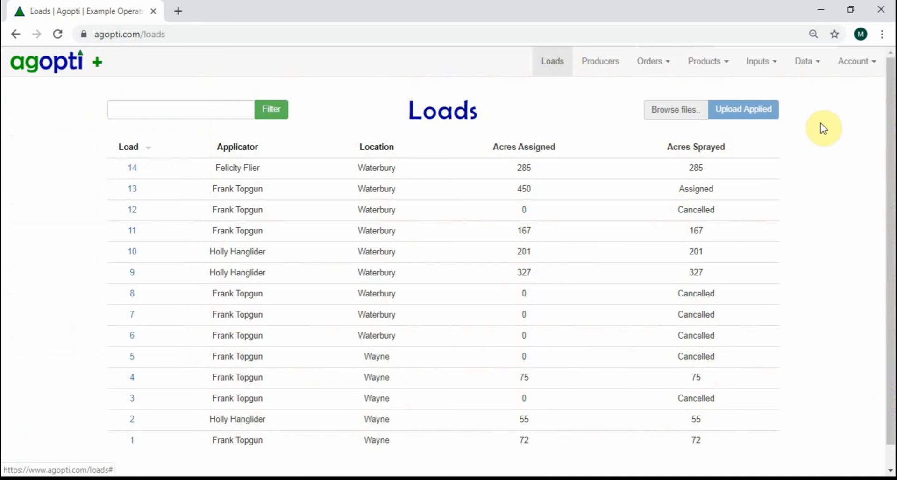